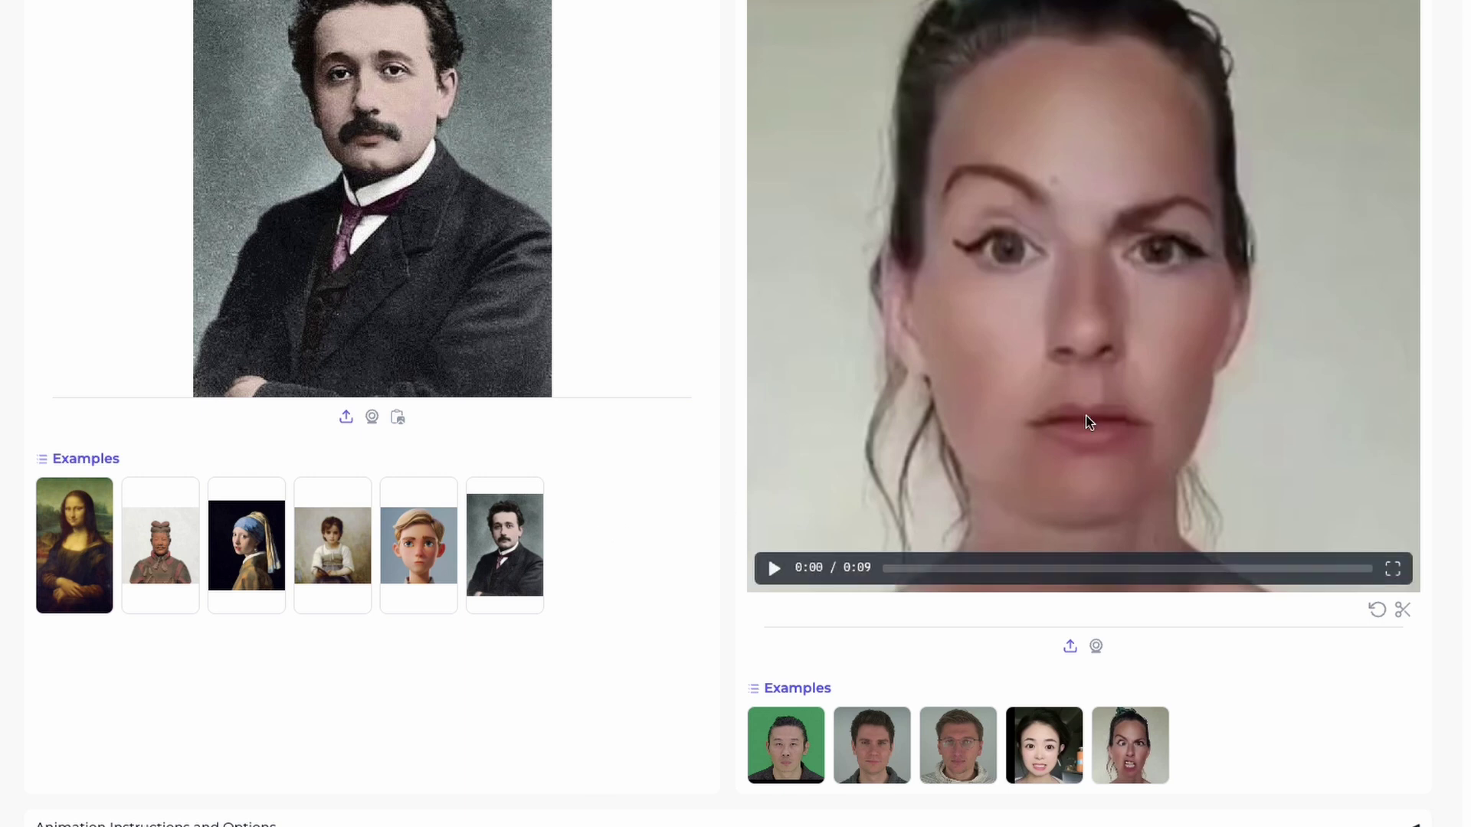
- Scroll to the Einstein outputs: the original-space animation and the 9-second side-by-side comparison
{"action": "scroll", "coordinate": [1052, 480], "scroll_direction": "up", "scroll_amount": 1}
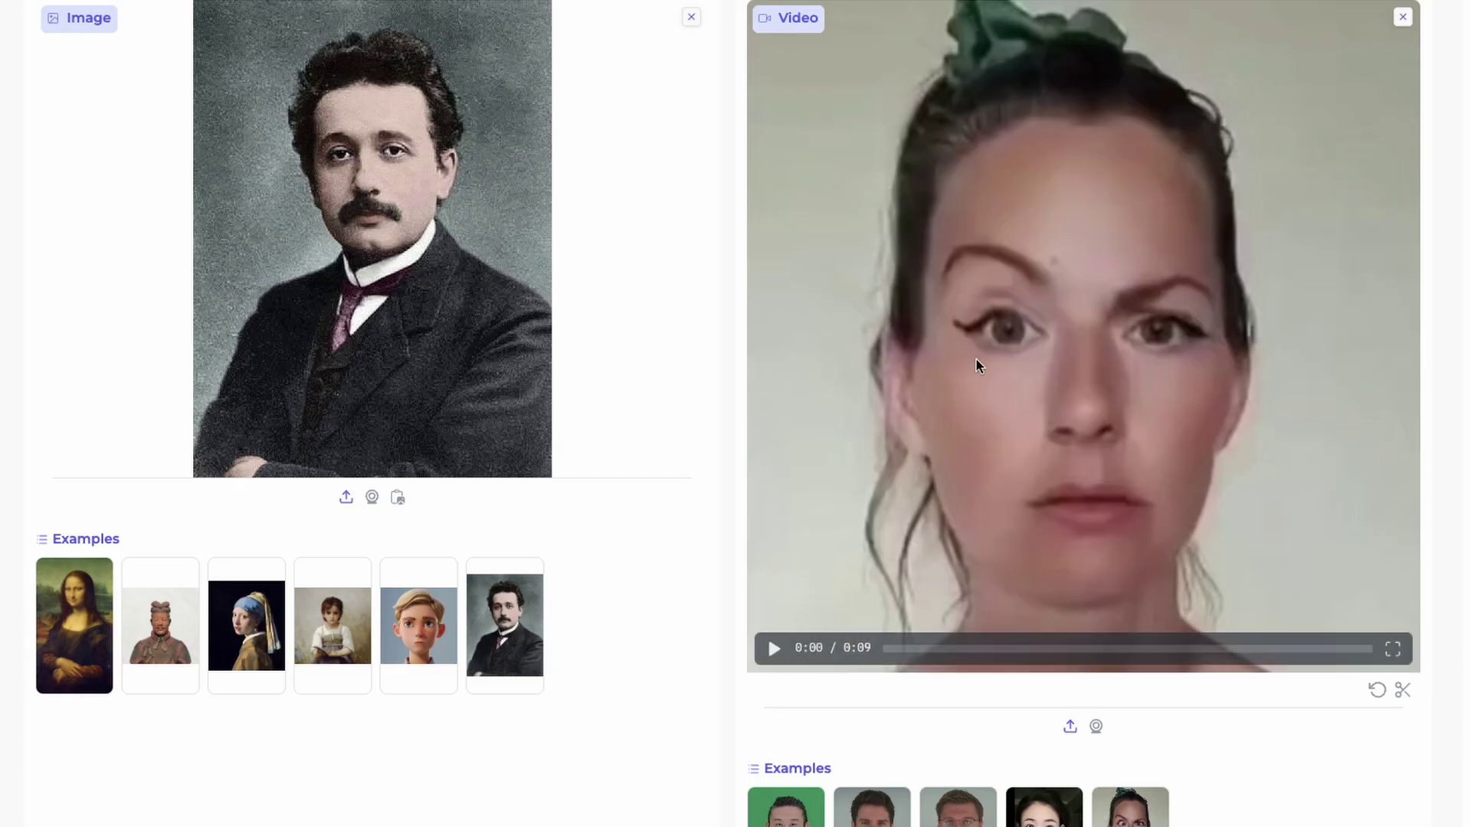
{"action": "scroll", "coordinate": [976, 360], "scroll_direction": "up", "scroll_amount": 3}
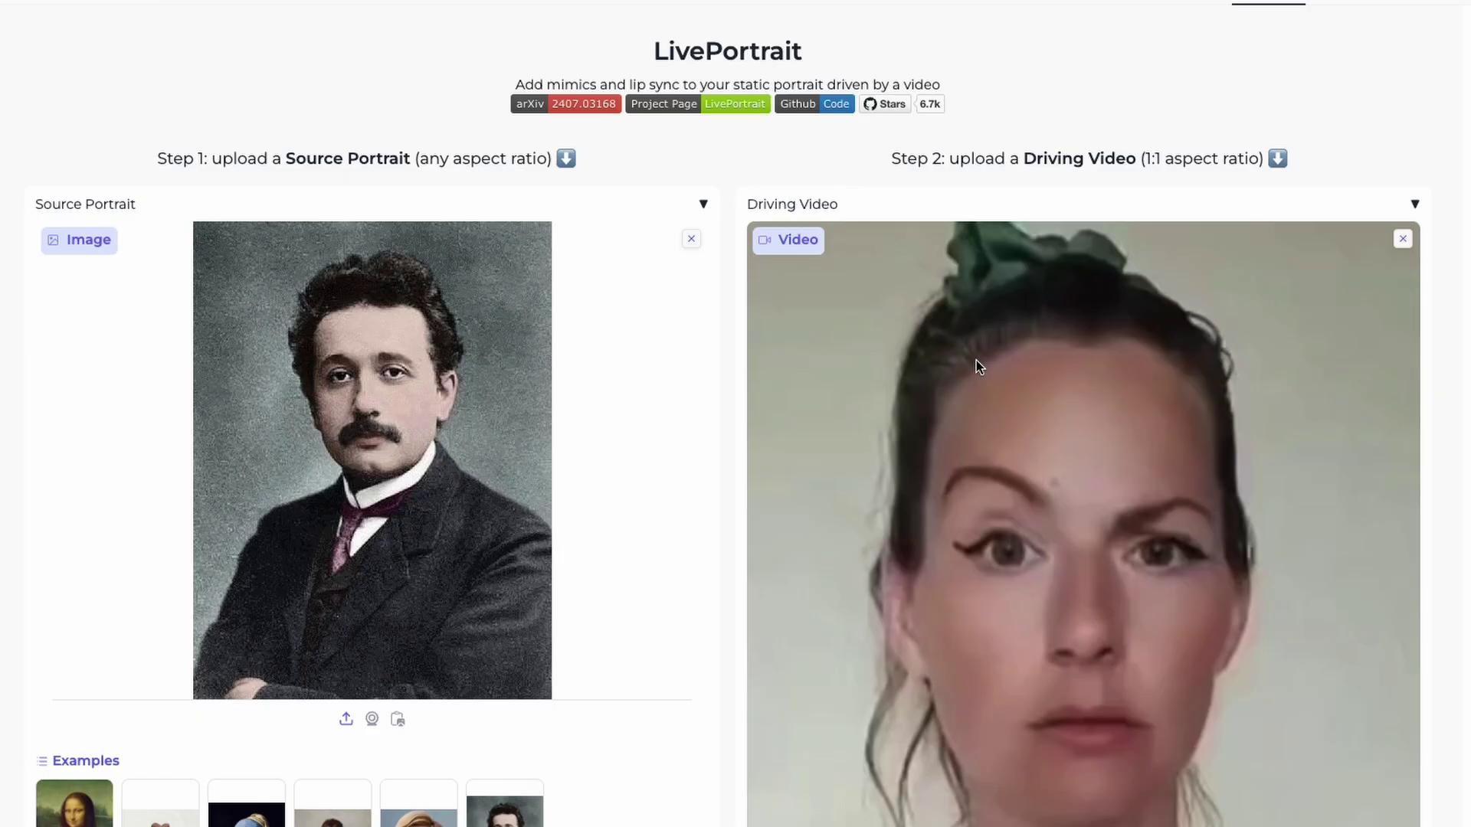
{"action": "scroll", "coordinate": [976, 360], "scroll_direction": "down", "scroll_amount": 2}
{"action": "scroll", "coordinate": [972, 375], "scroll_direction": "up", "scroll_amount": 3}
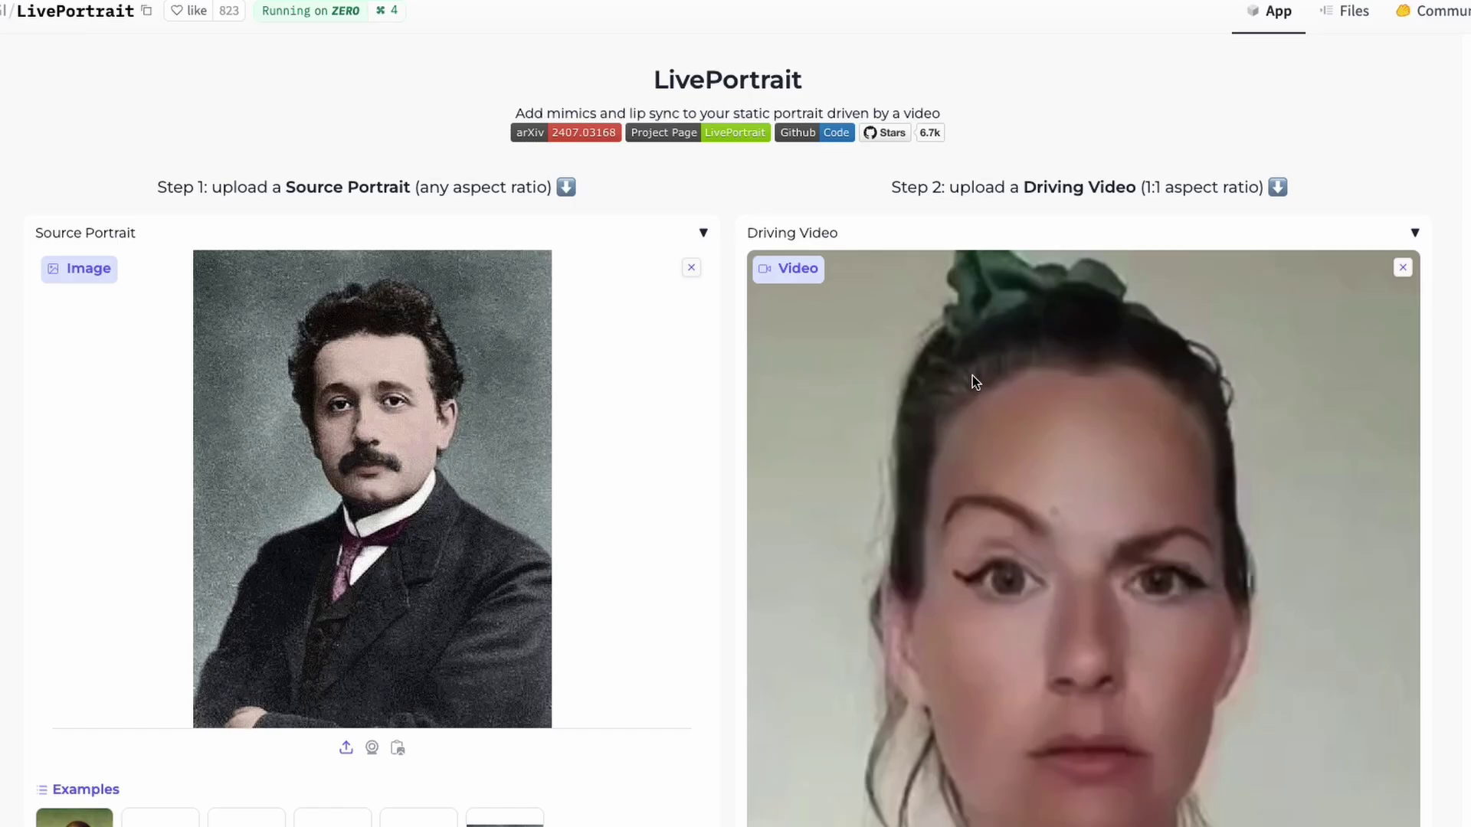
{"action": "scroll", "coordinate": [972, 375], "scroll_direction": "down", "scroll_amount": 3}
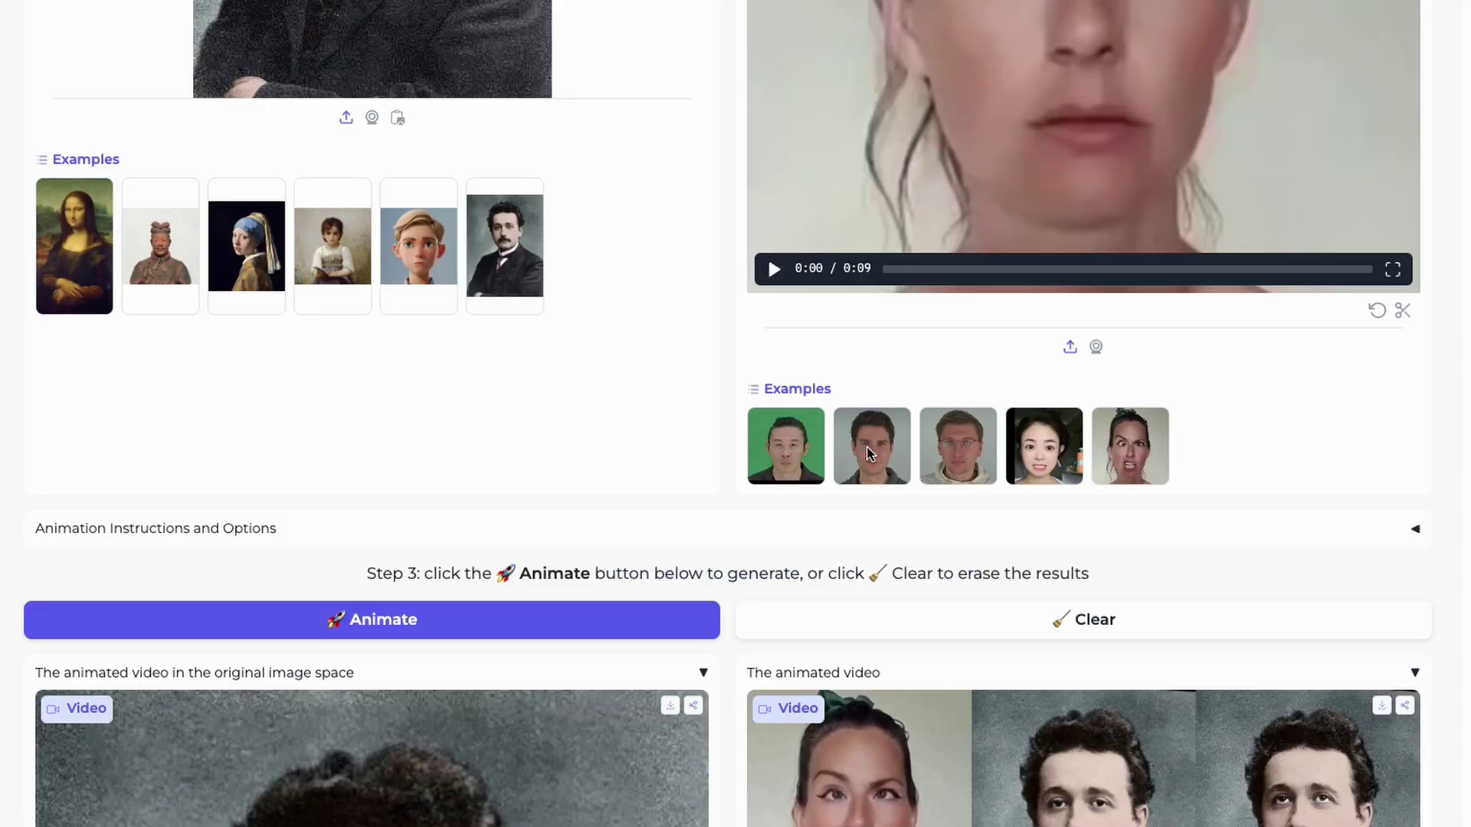
{"action": "scroll", "coordinate": [1280, 426], "scroll_direction": "down", "scroll_amount": 10}
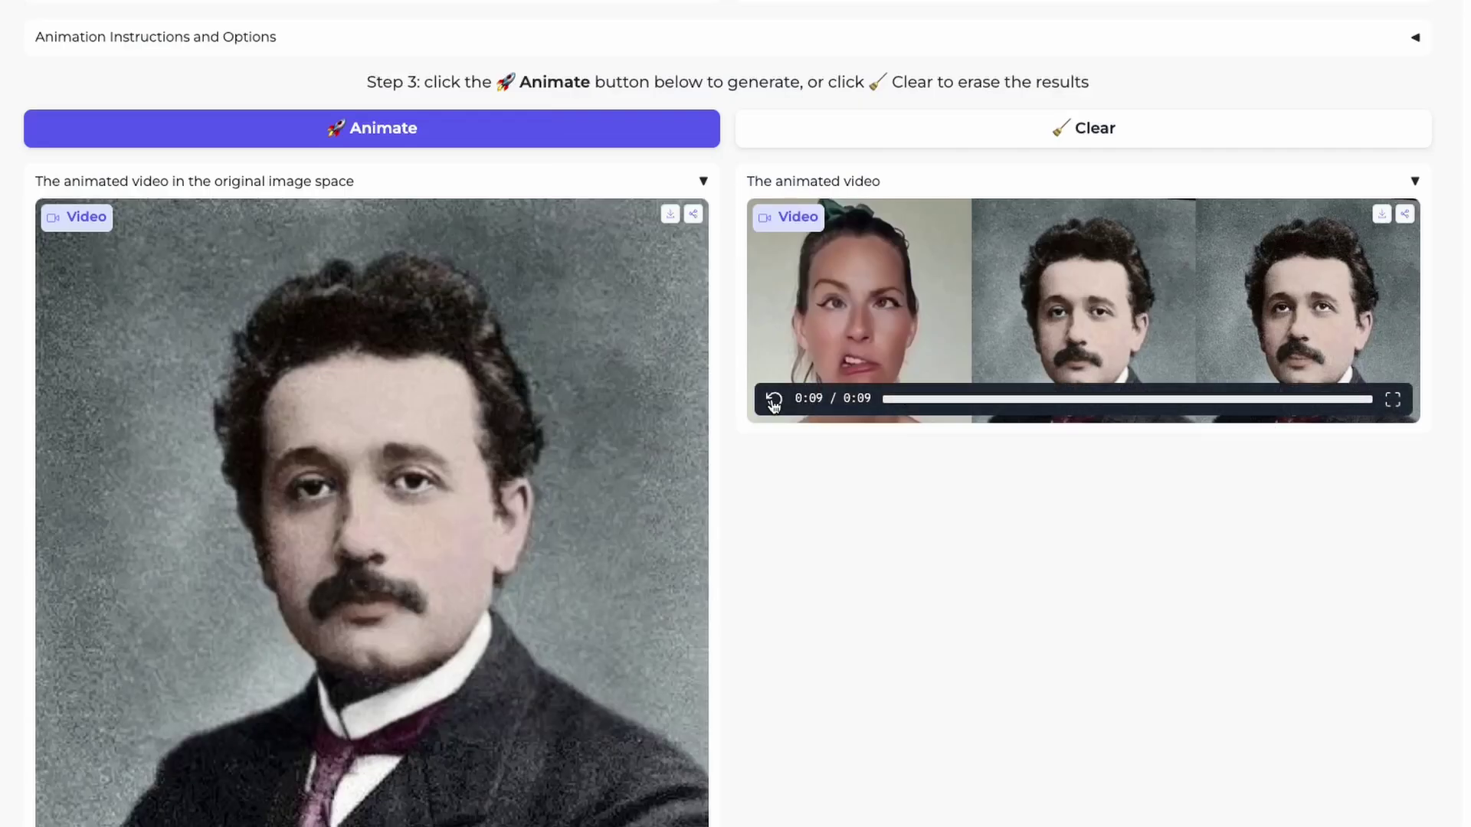
- Restart 'The animated video' player so the Einstein comparison clip plays from the start
{"action": "left_click", "coordinate": [773, 400]}
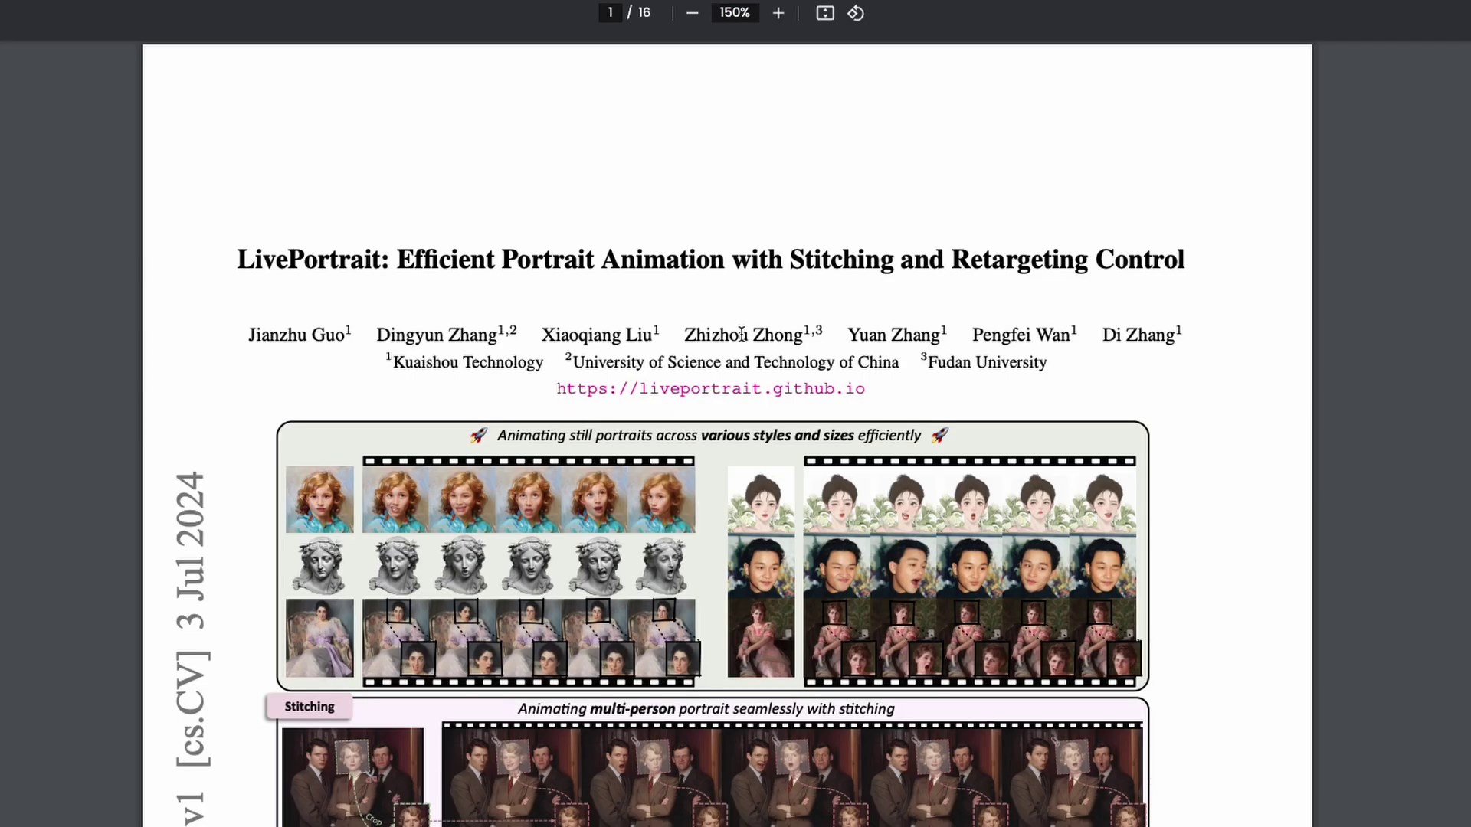
- Highlight 'diffusion-based methods' and 'LivePortrait' in the paper's abstract
{"action": "scroll", "coordinate": [843, 376], "scroll_direction": "down", "scroll_amount": 15}
{"action": "scroll", "coordinate": [843, 372], "scroll_direction": "up", "scroll_amount": 4}
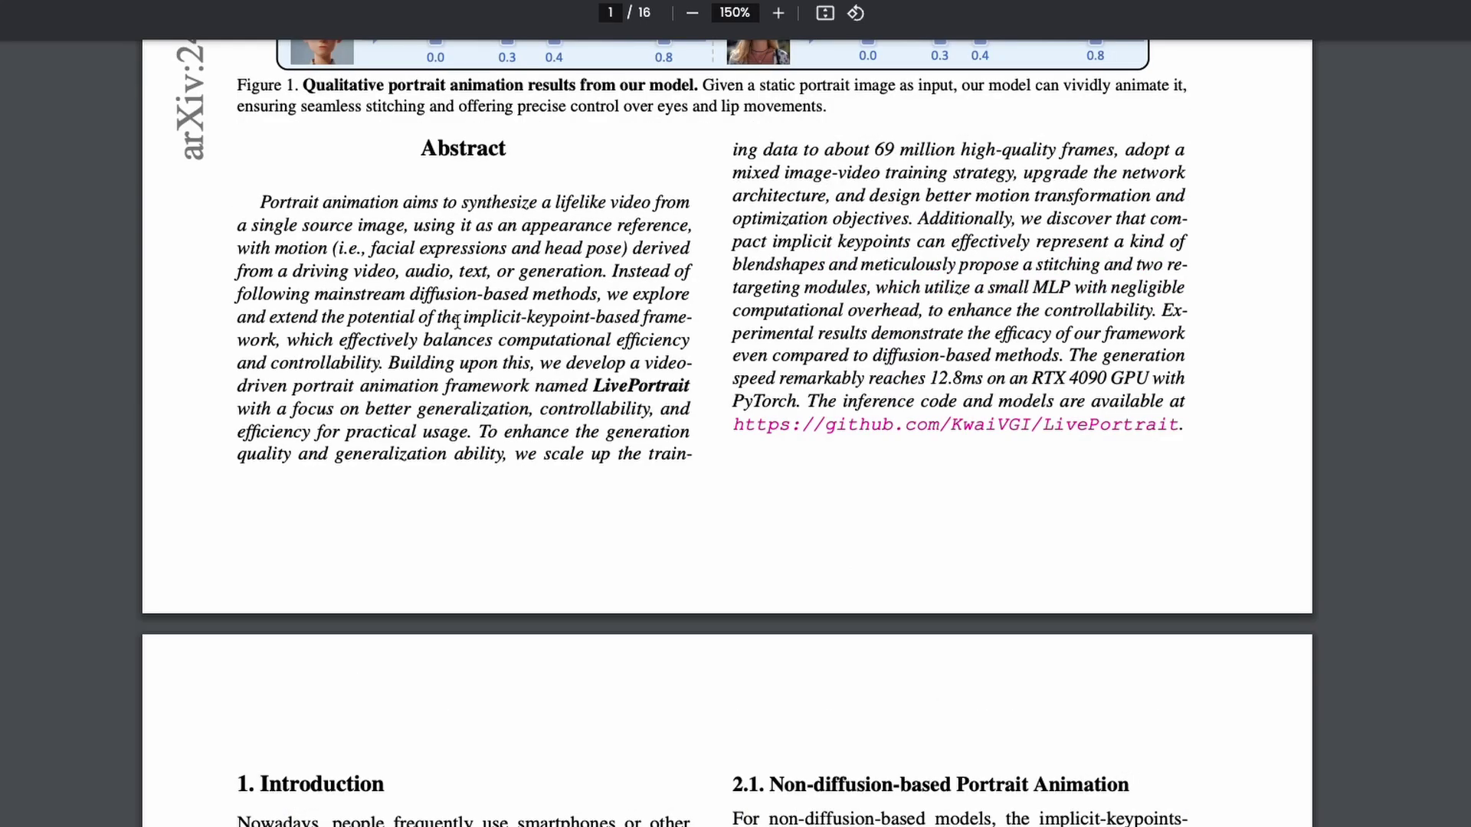
{"action": "left_click_drag", "start_coordinate": [412, 294], "coordinate": [596, 291]}
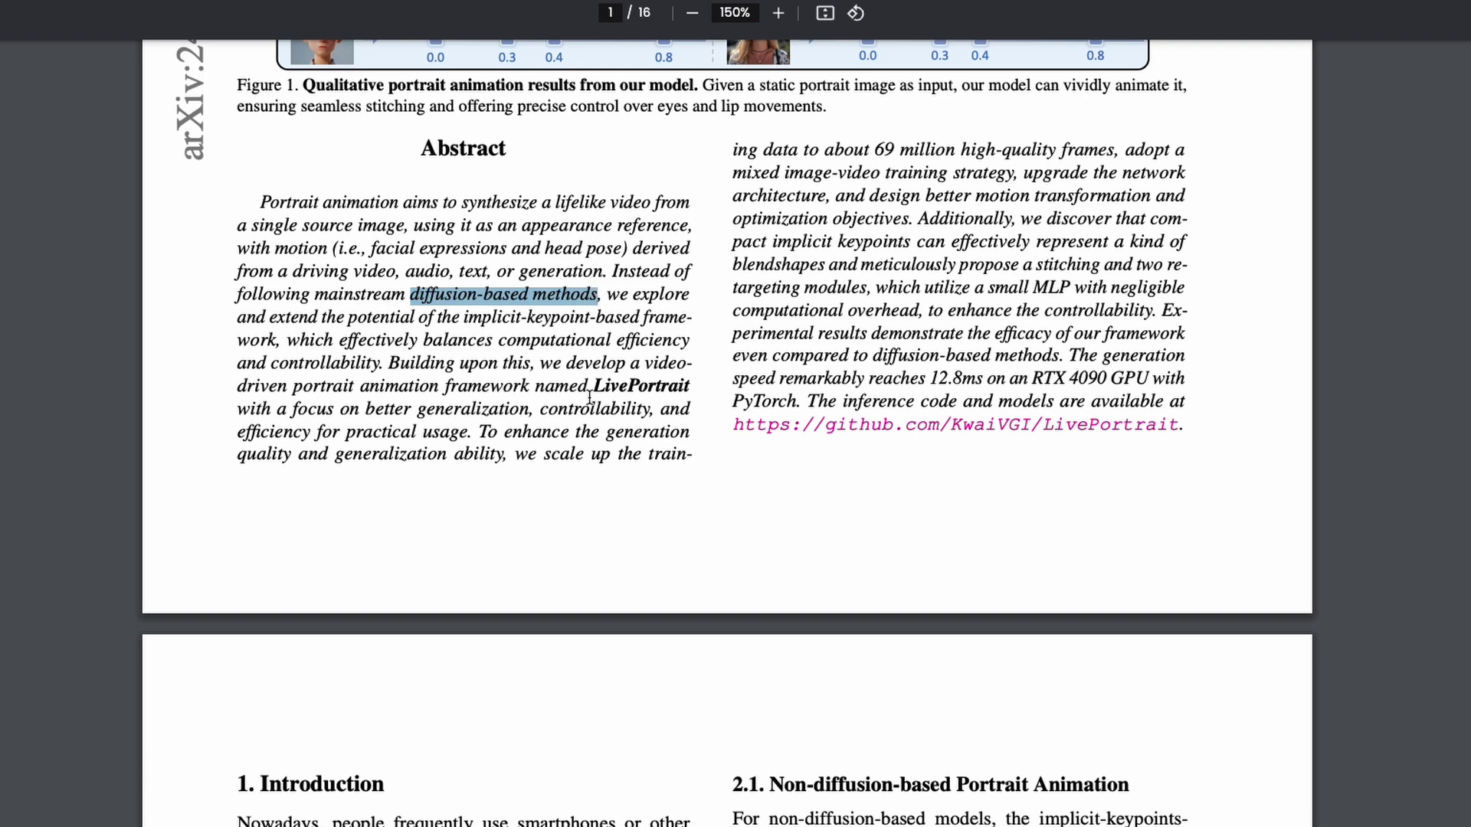
{"action": "left_click_drag", "start_coordinate": [602, 390], "coordinate": [693, 384]}
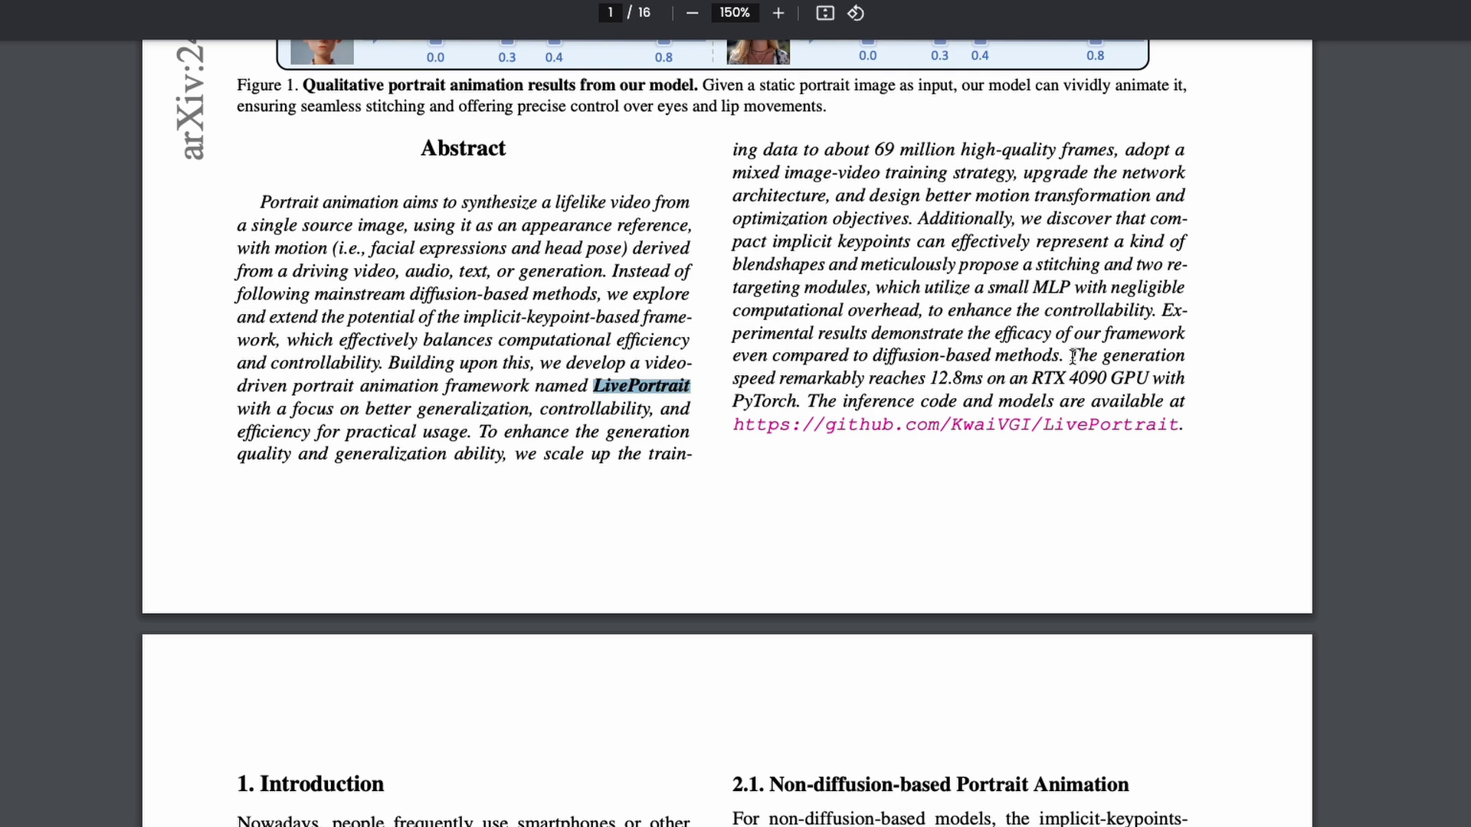
- Mark, then clear, the generation-speed sentence, and select the word PyTorch
{"action": "left_click_drag", "start_coordinate": [1073, 356], "coordinate": [1148, 379]}
{"action": "left_click", "coordinate": [1018, 381]}
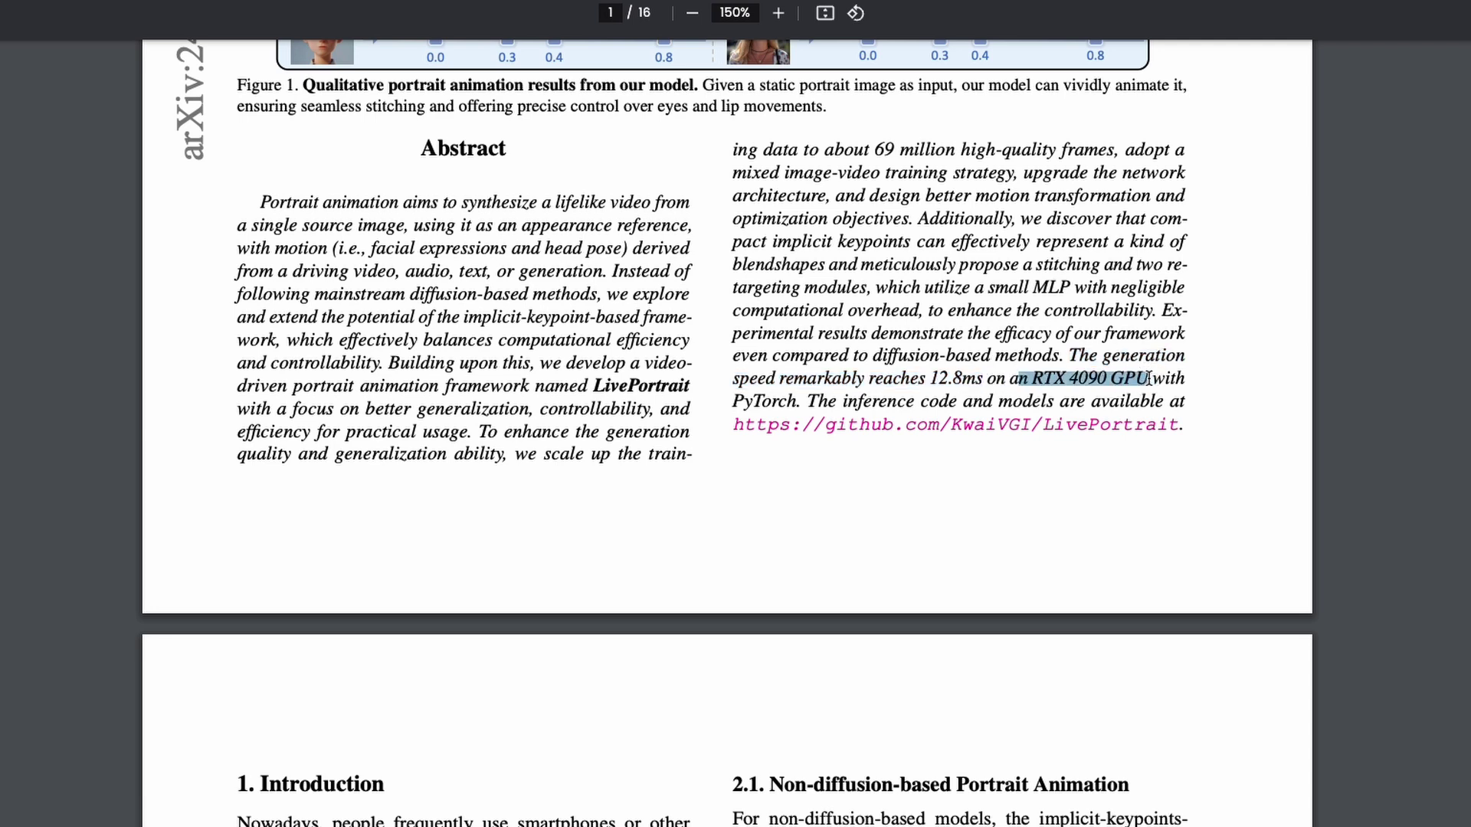
{"action": "double_click", "coordinate": [768, 403]}
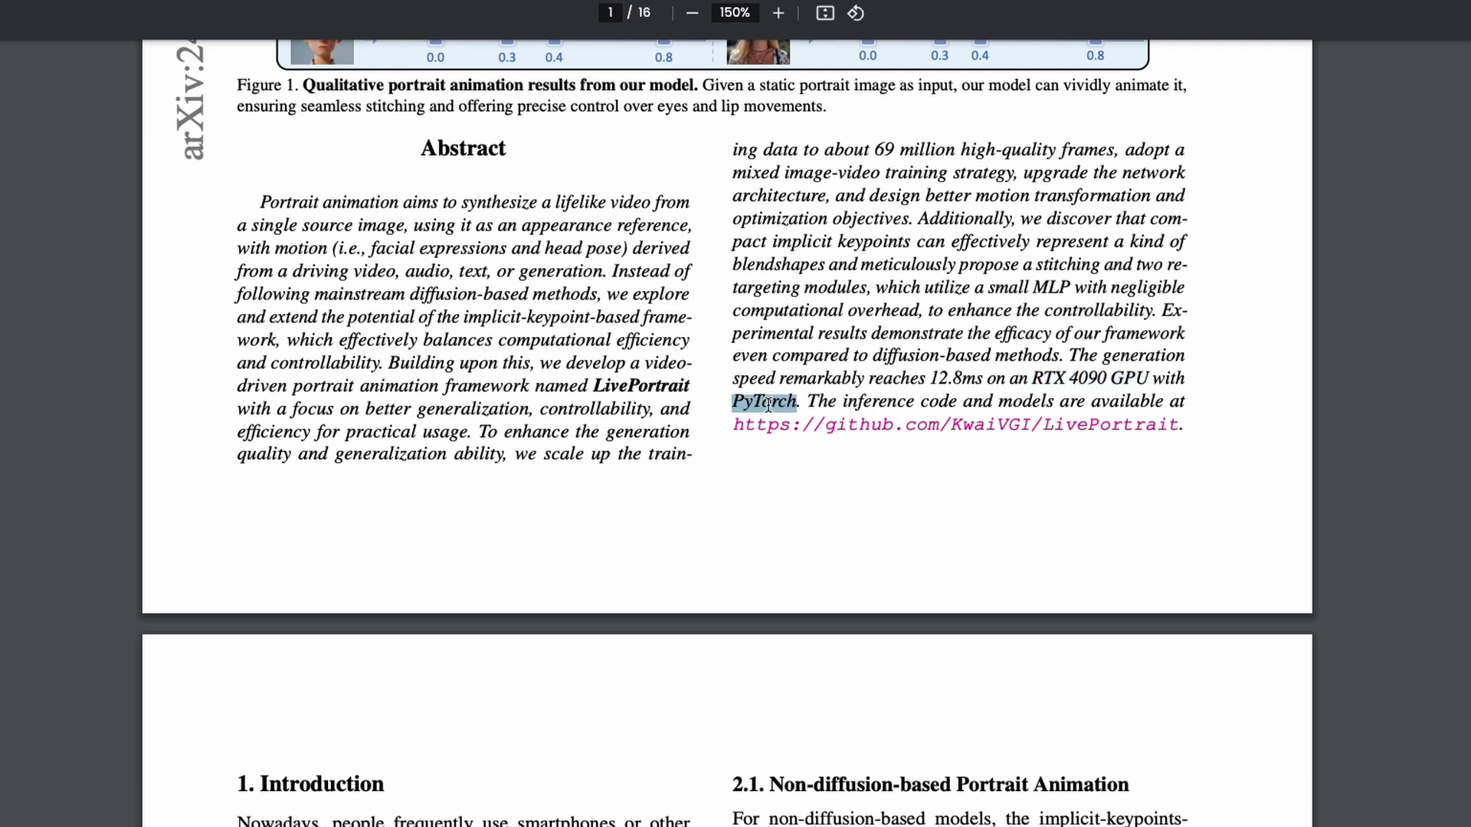
- Clear the PyTorch highlight, then briefly mark the phrase naming the LivePortrait framework
{"action": "scroll", "coordinate": [893, 429], "scroll_direction": "up", "scroll_amount": 1}
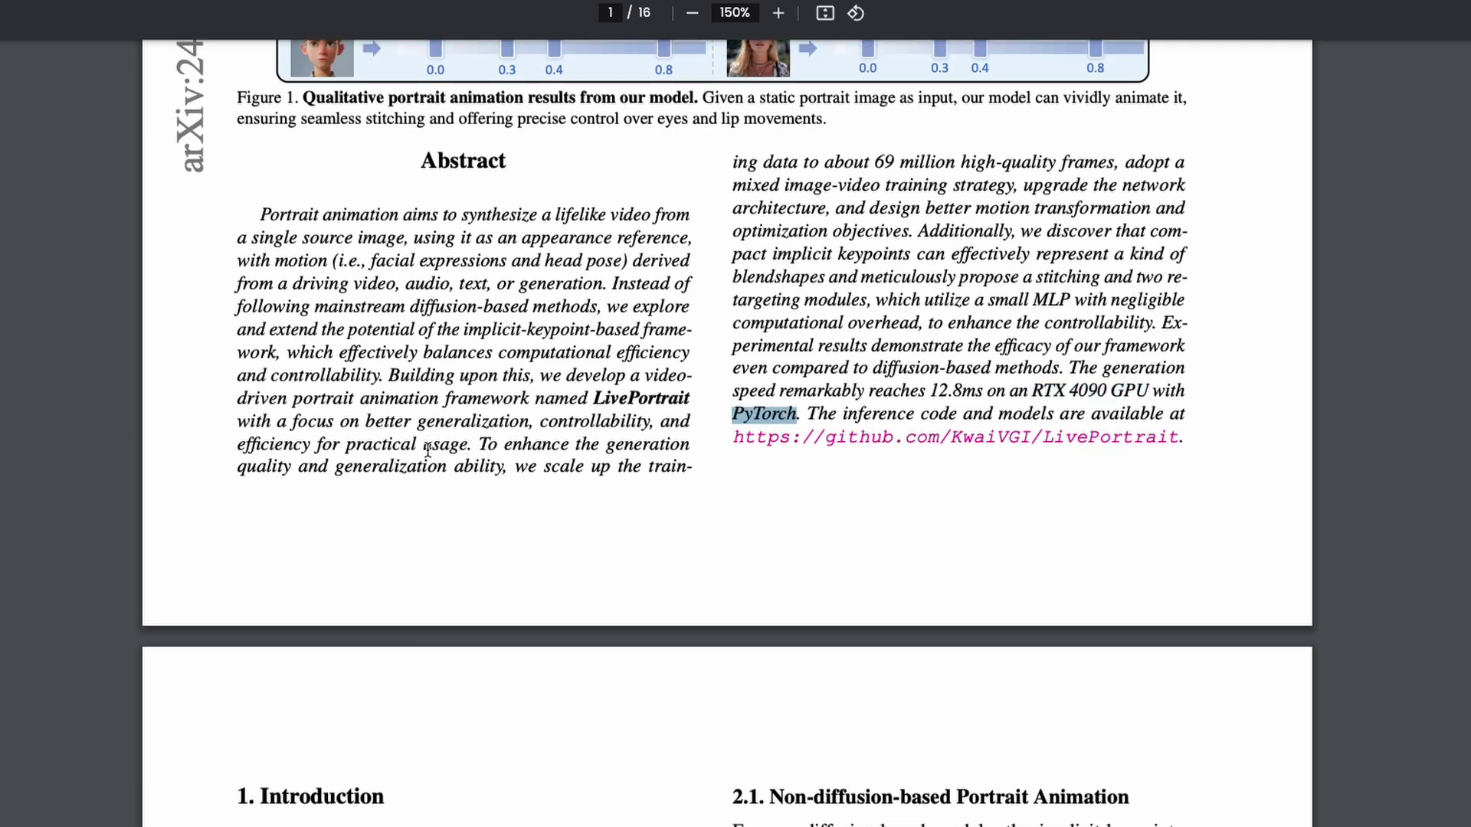
{"action": "left_click", "coordinate": [567, 408]}
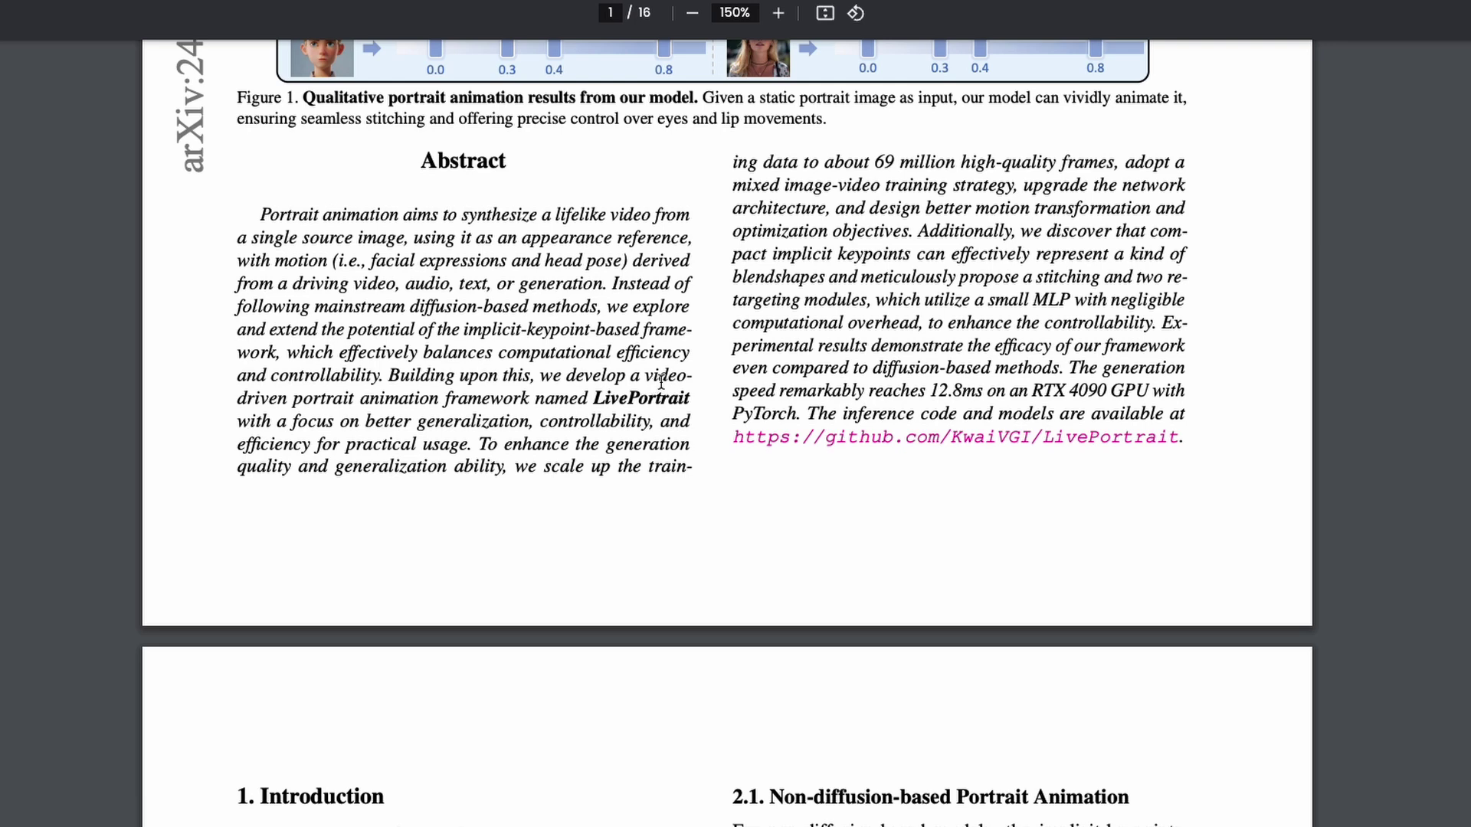
{"action": "left_click_drag", "start_coordinate": [239, 401], "coordinate": [691, 400]}
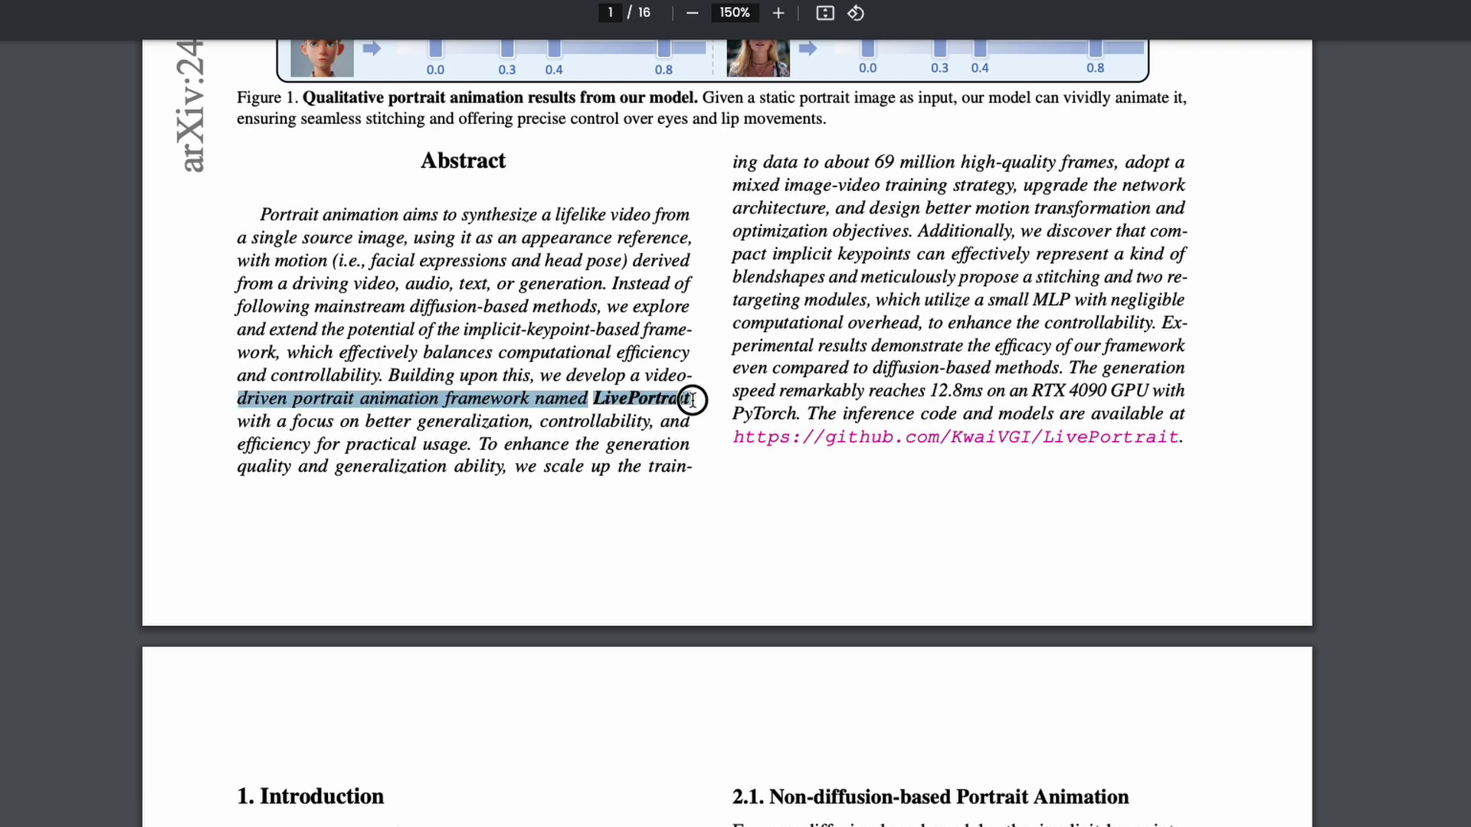
{"action": "left_click", "coordinate": [693, 400]}
- Select generalization, controllability and efficiency, then scroll up to the Retargeting figure
{"action": "double_click", "coordinate": [472, 422]}
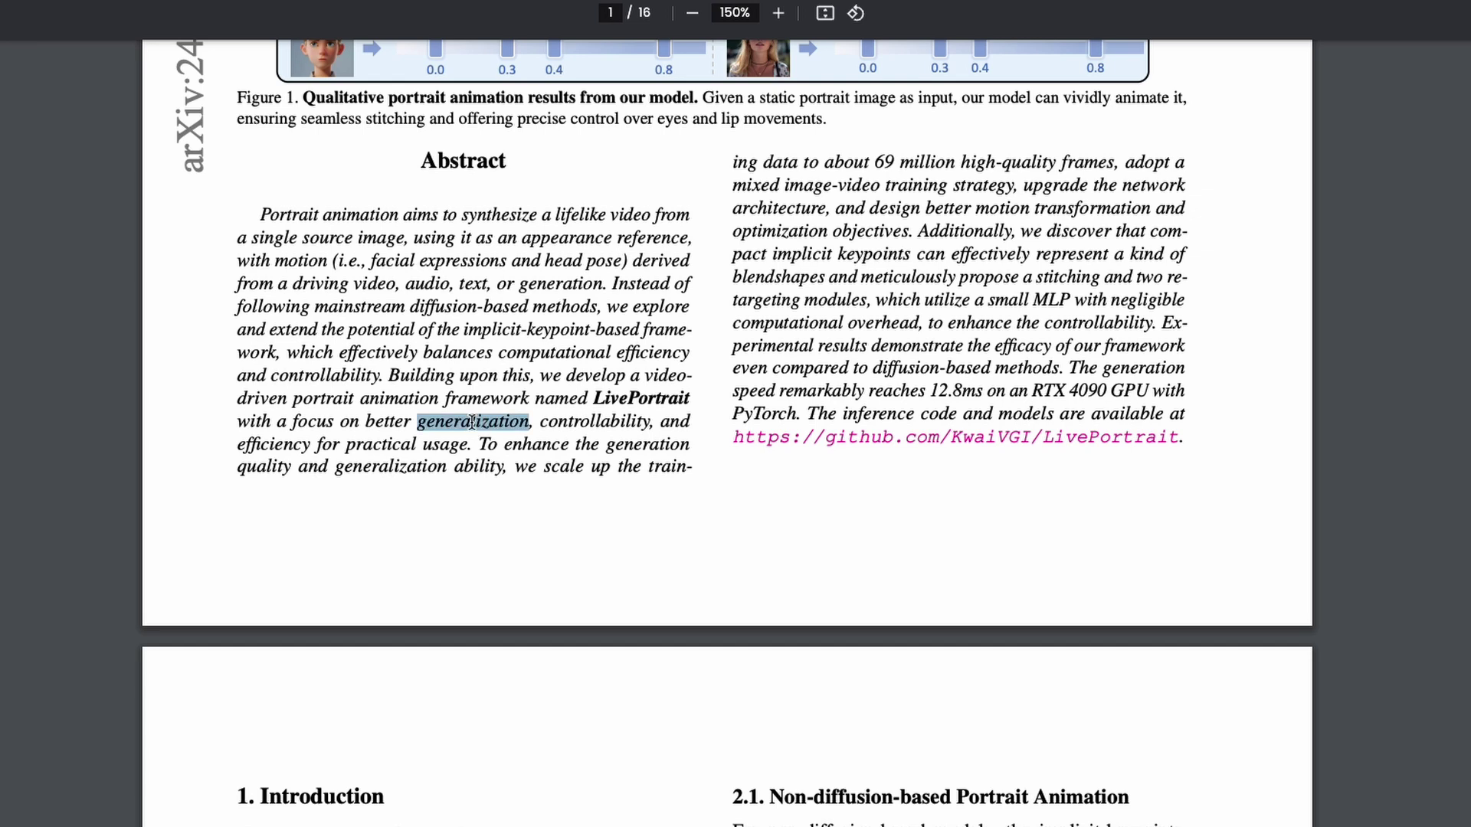
{"action": "double_click", "coordinate": [573, 422]}
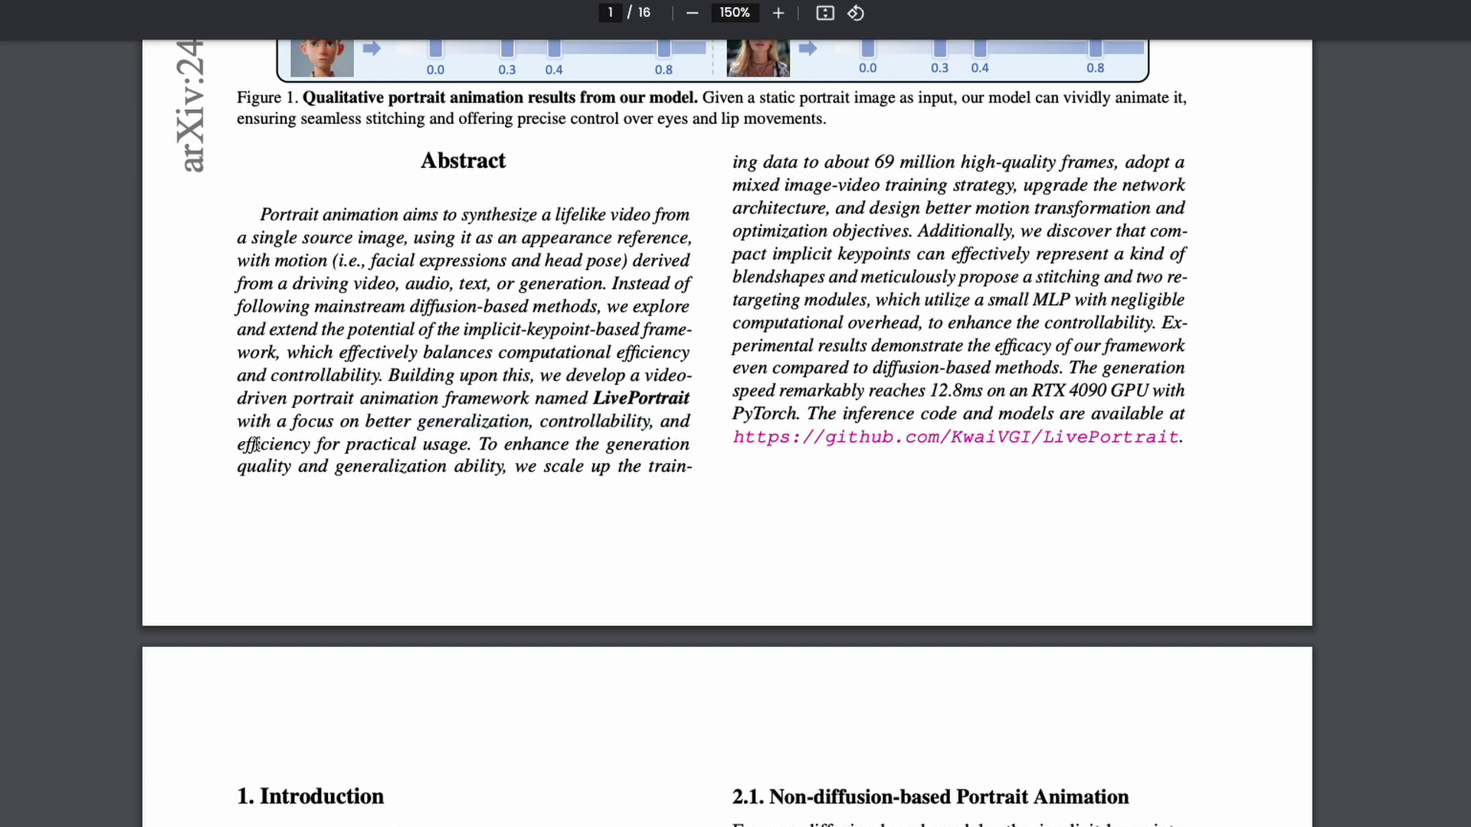
{"action": "double_click", "coordinate": [257, 444]}
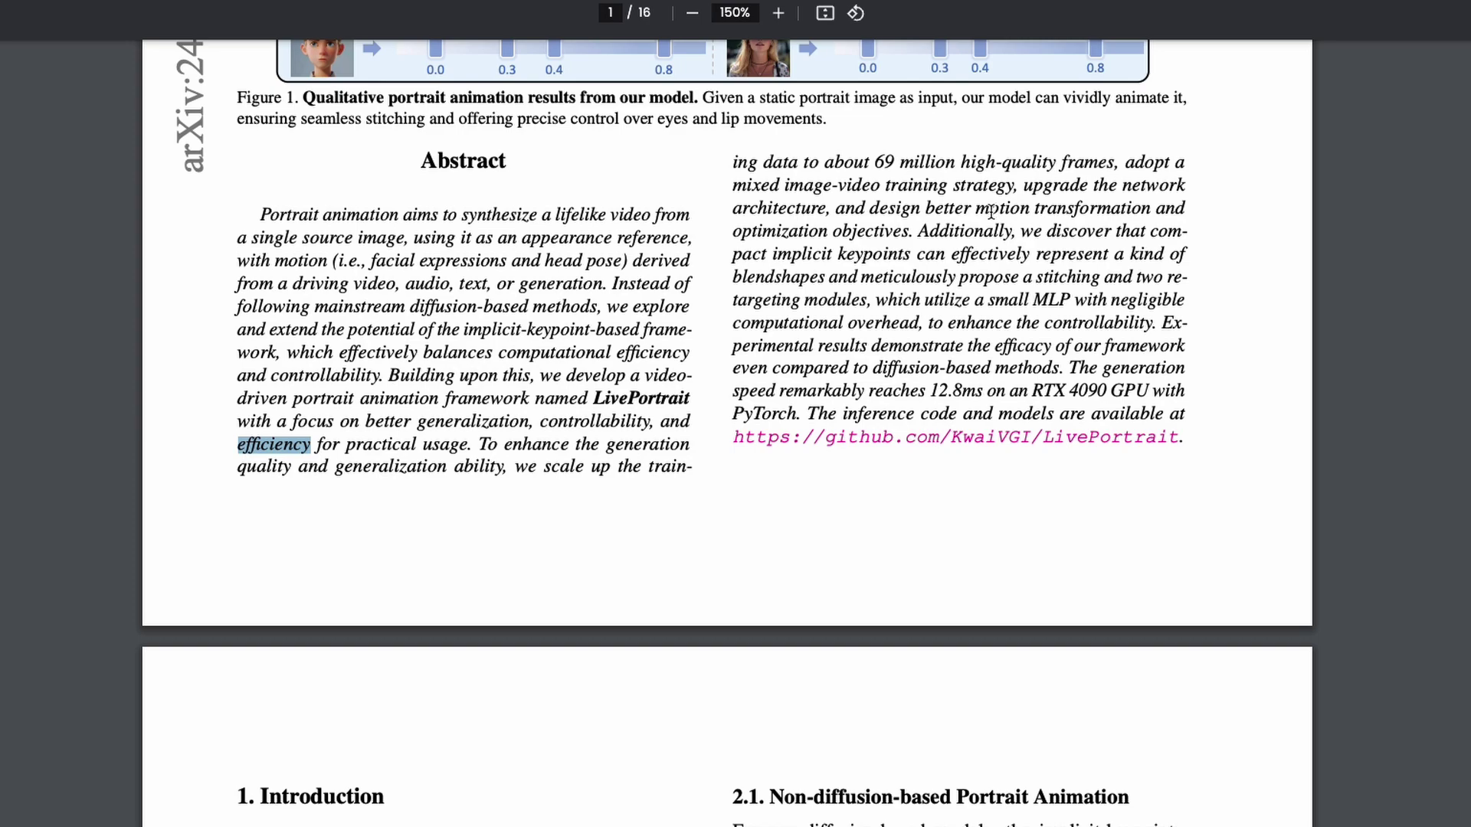
{"action": "scroll", "coordinate": [991, 211], "scroll_direction": "up", "scroll_amount": 2}
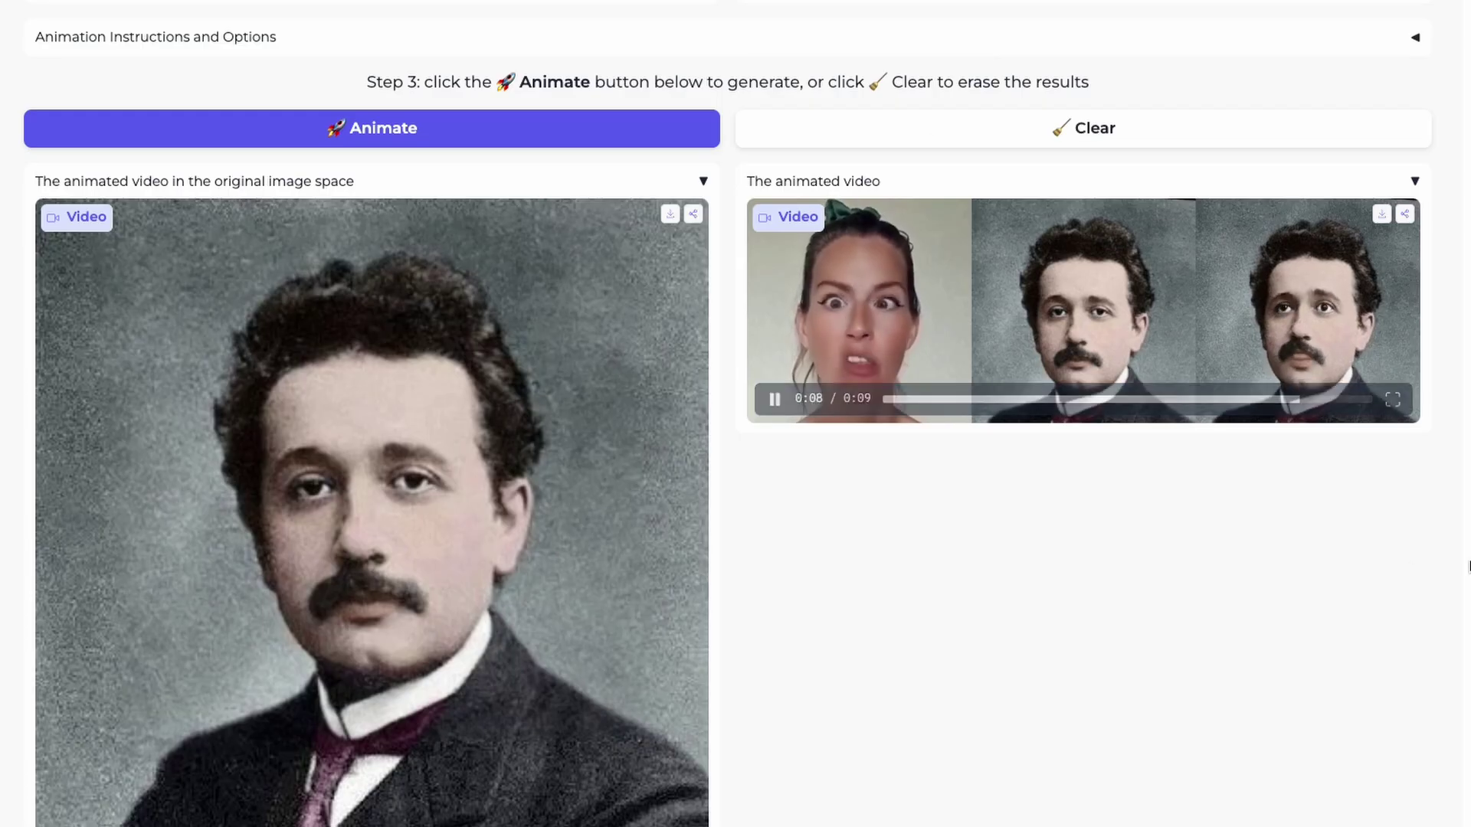
{"action": "scroll", "coordinate": [735, 414], "scroll_direction": "up", "scroll_amount": 15}
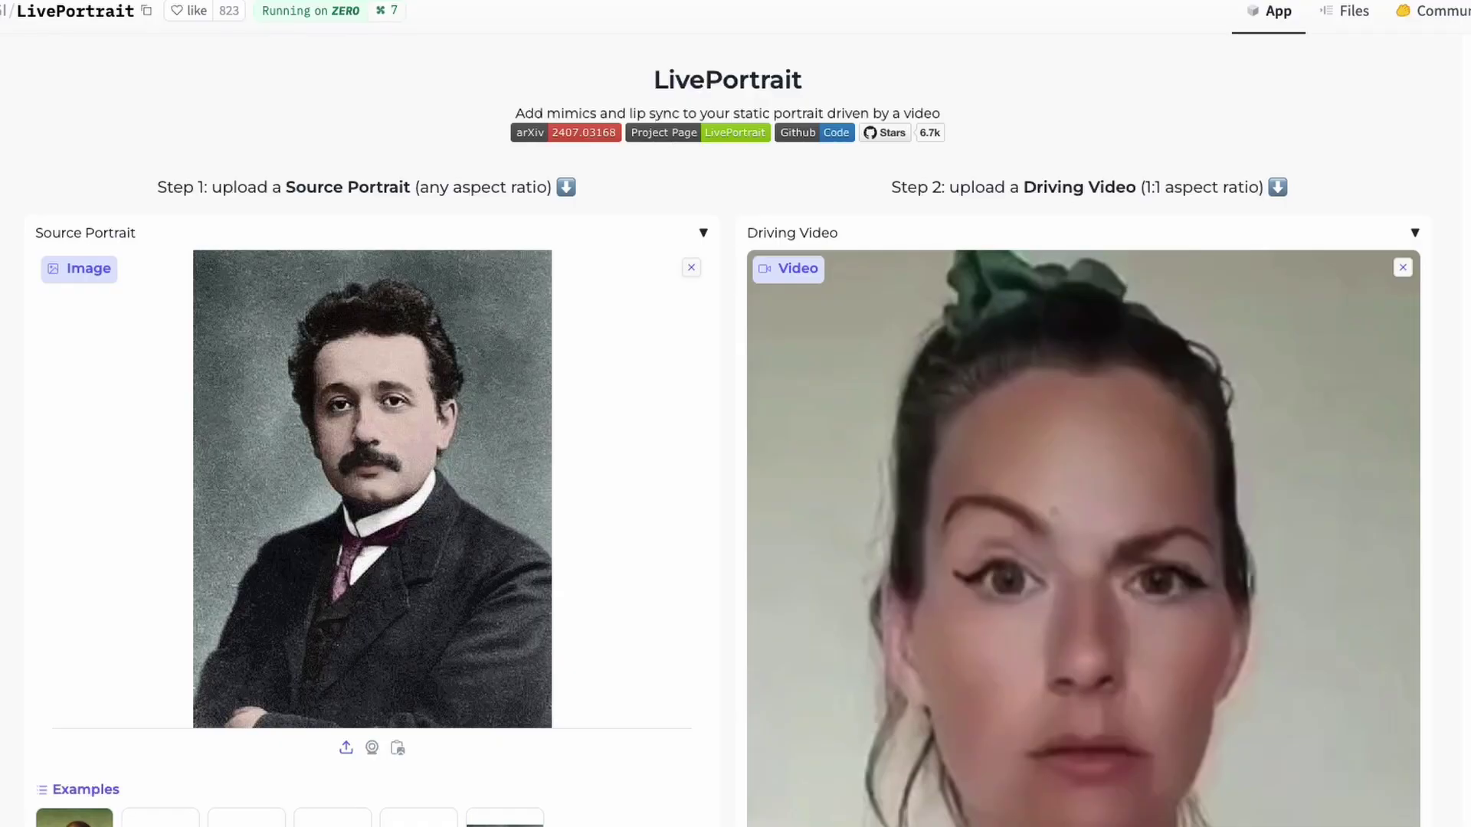
- Scroll the Space down to the eyes and lip Retargeting sliders and panels
{"action": "scroll", "coordinate": [736, 414], "scroll_direction": "down", "scroll_amount": 1}
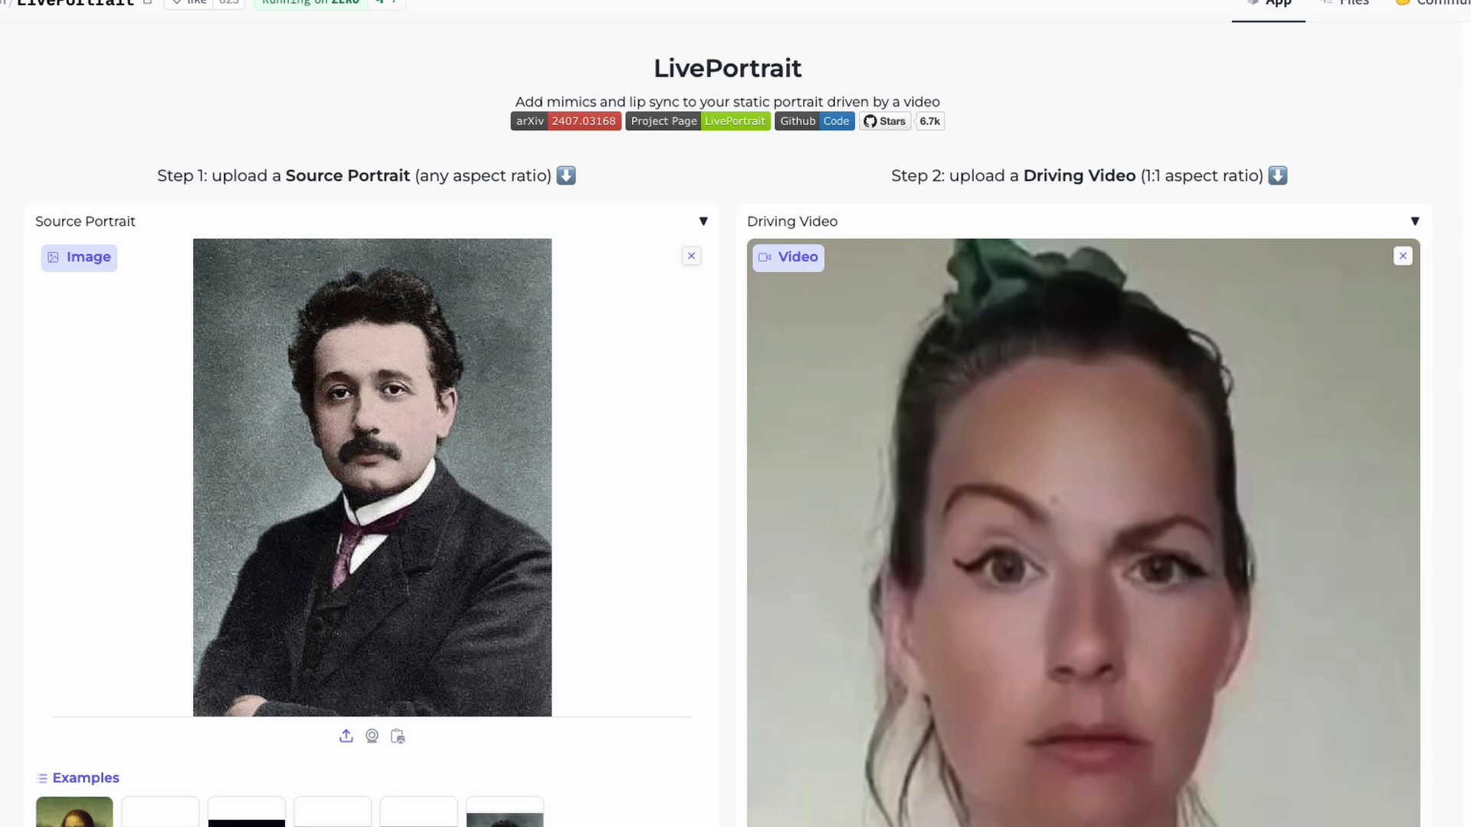
{"action": "scroll", "coordinate": [736, 414], "scroll_direction": "up", "scroll_amount": 1}
{"action": "scroll", "coordinate": [736, 414], "scroll_direction": "down", "scroll_amount": 20}
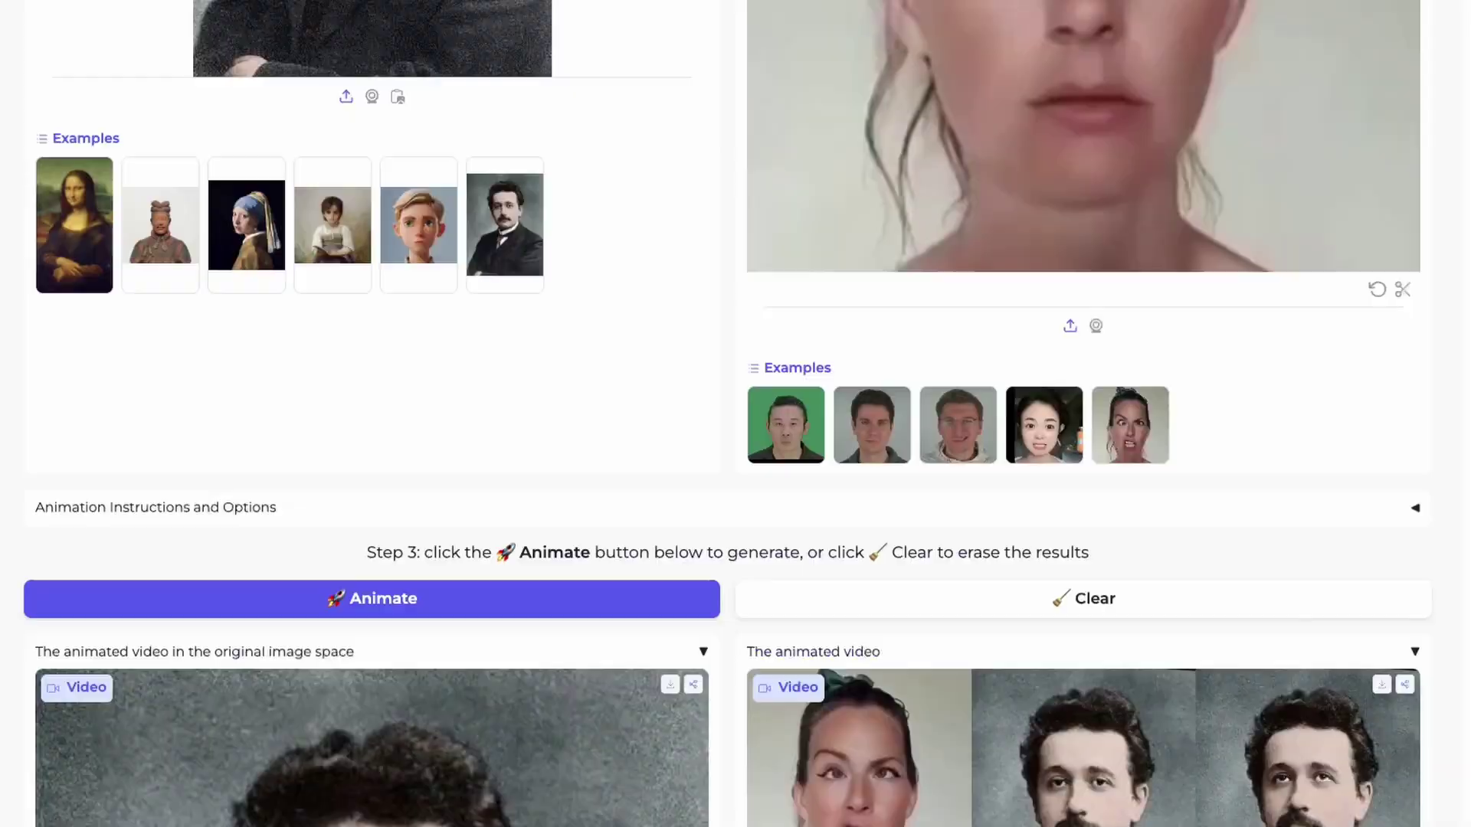
{"action": "scroll", "coordinate": [736, 414], "scroll_direction": "down", "scroll_amount": 6}
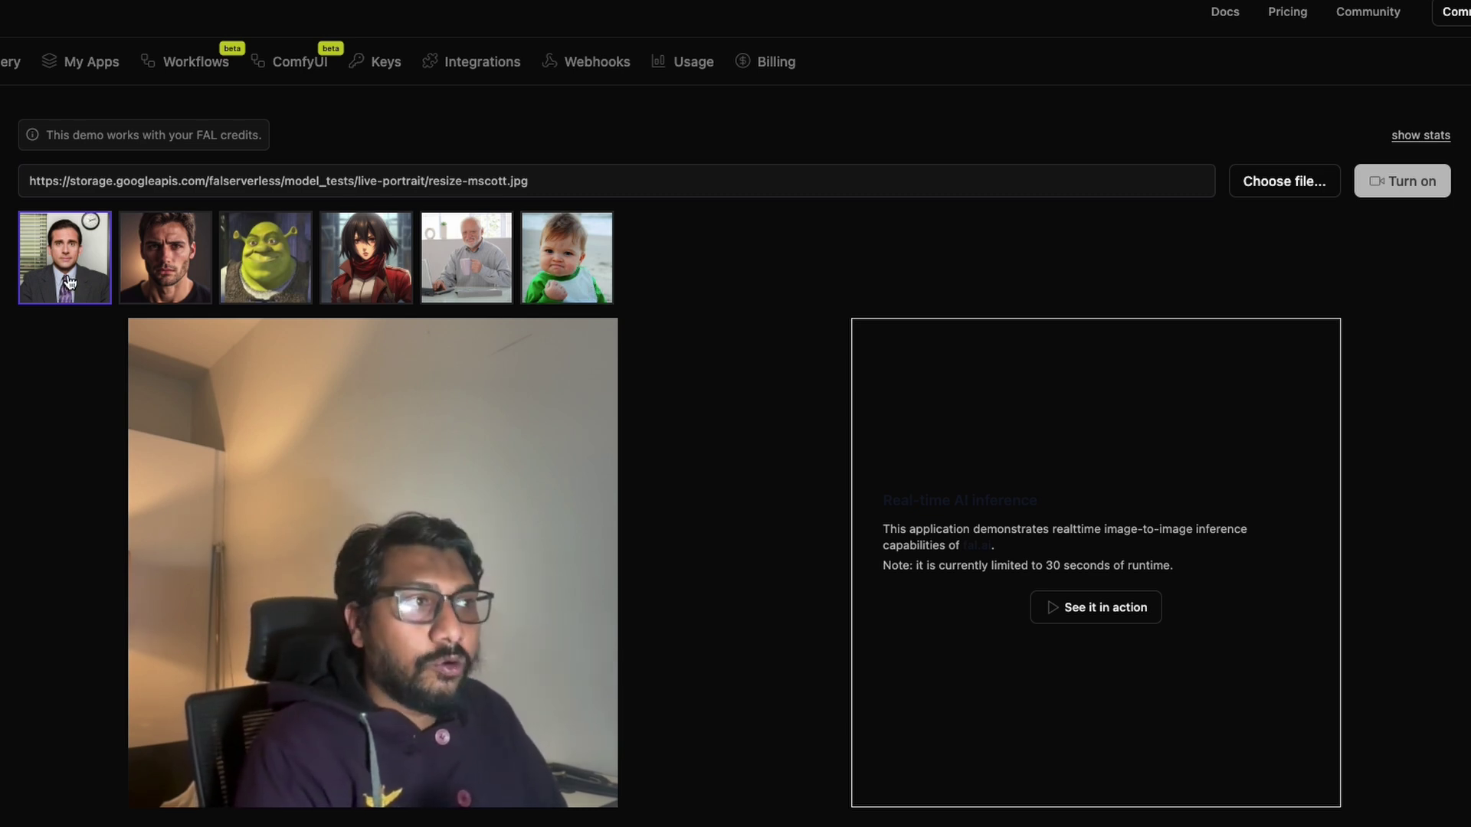
- Pick the second sample portrait, the bearded man, and turn on the webcam-driven animation
{"action": "left_click", "coordinate": [153, 286]}
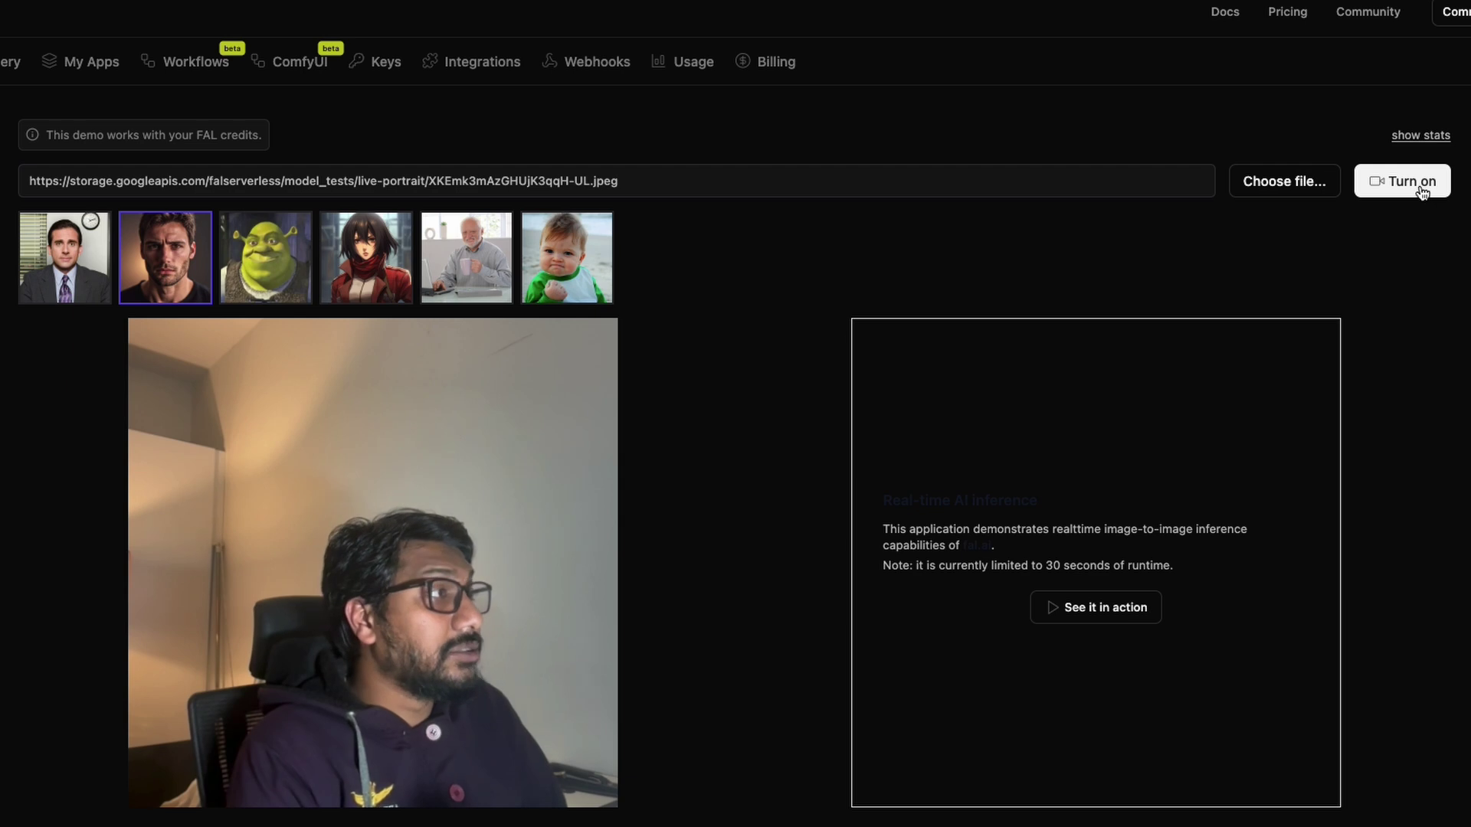
{"action": "left_click", "coordinate": [1421, 191]}
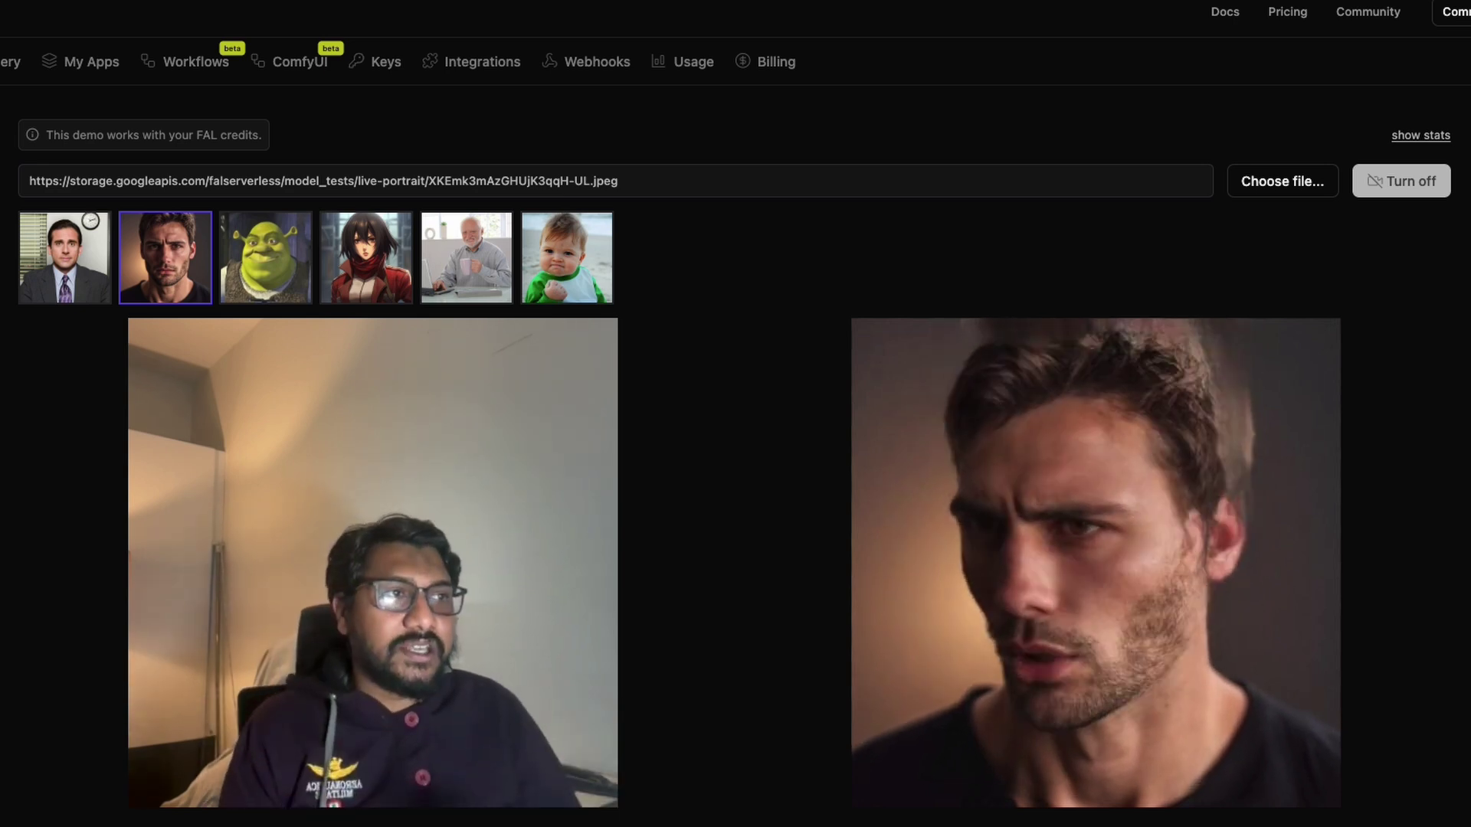
- Switch the source to the man in a suit and tie, then resume the paused output
{"action": "left_click", "coordinate": [64, 258]}
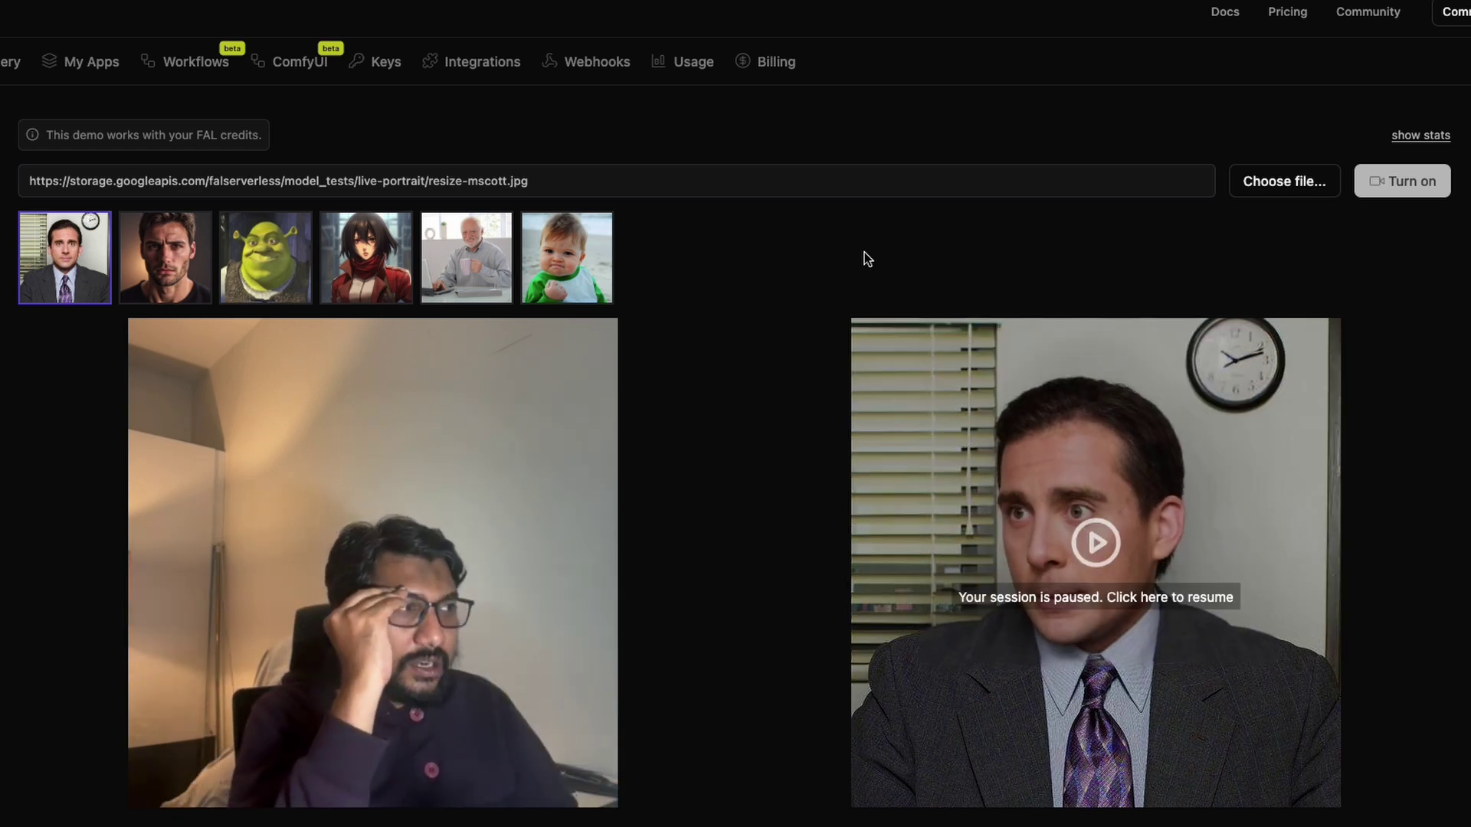
{"action": "left_click", "coordinate": [1137, 548]}
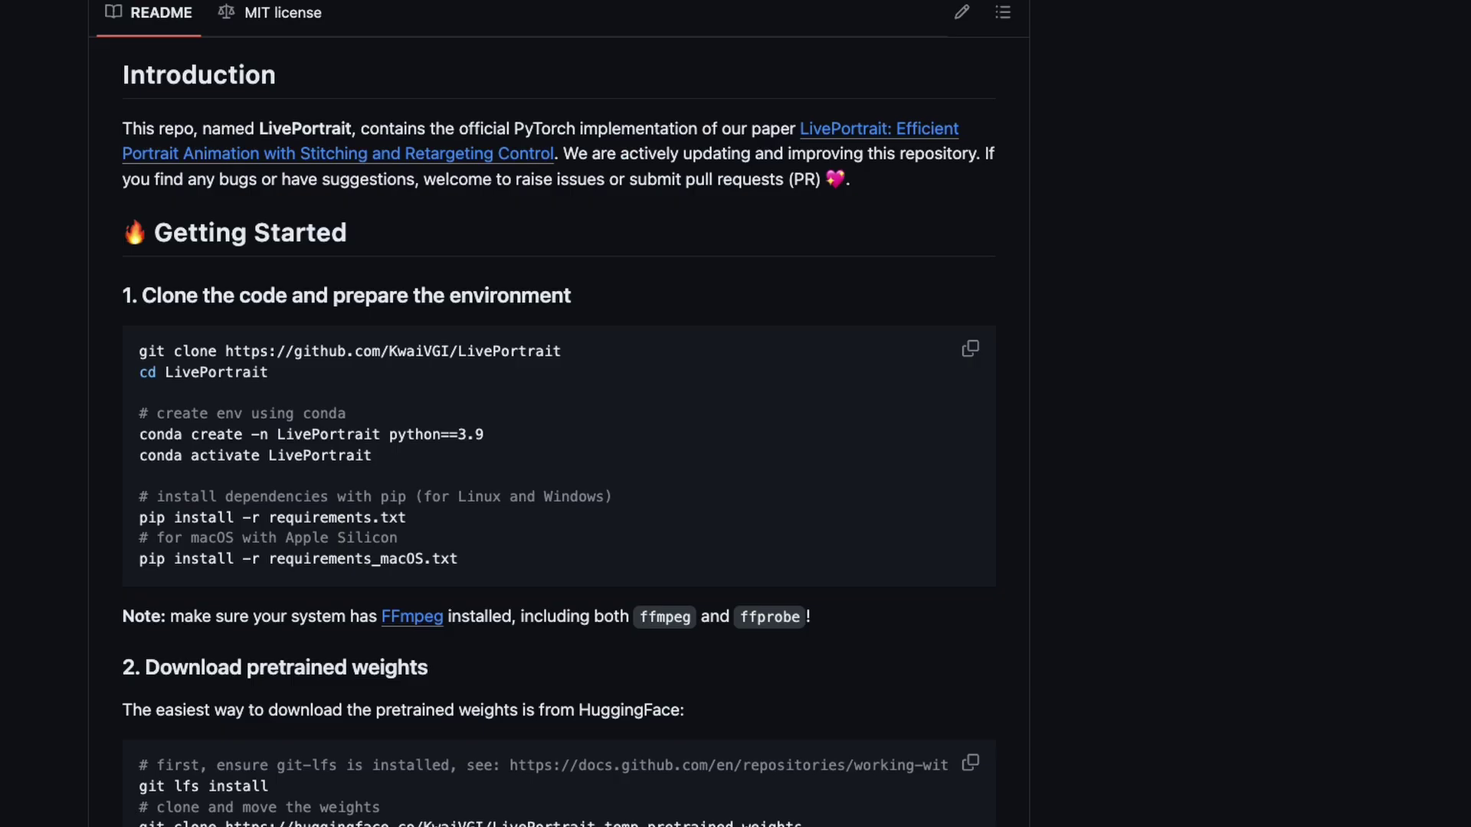
- Scroll through the GitHub README's clone, conda and pretrained-weights setup steps
{"action": "scroll", "coordinate": [617, 390], "scroll_direction": "up", "scroll_amount": 8}
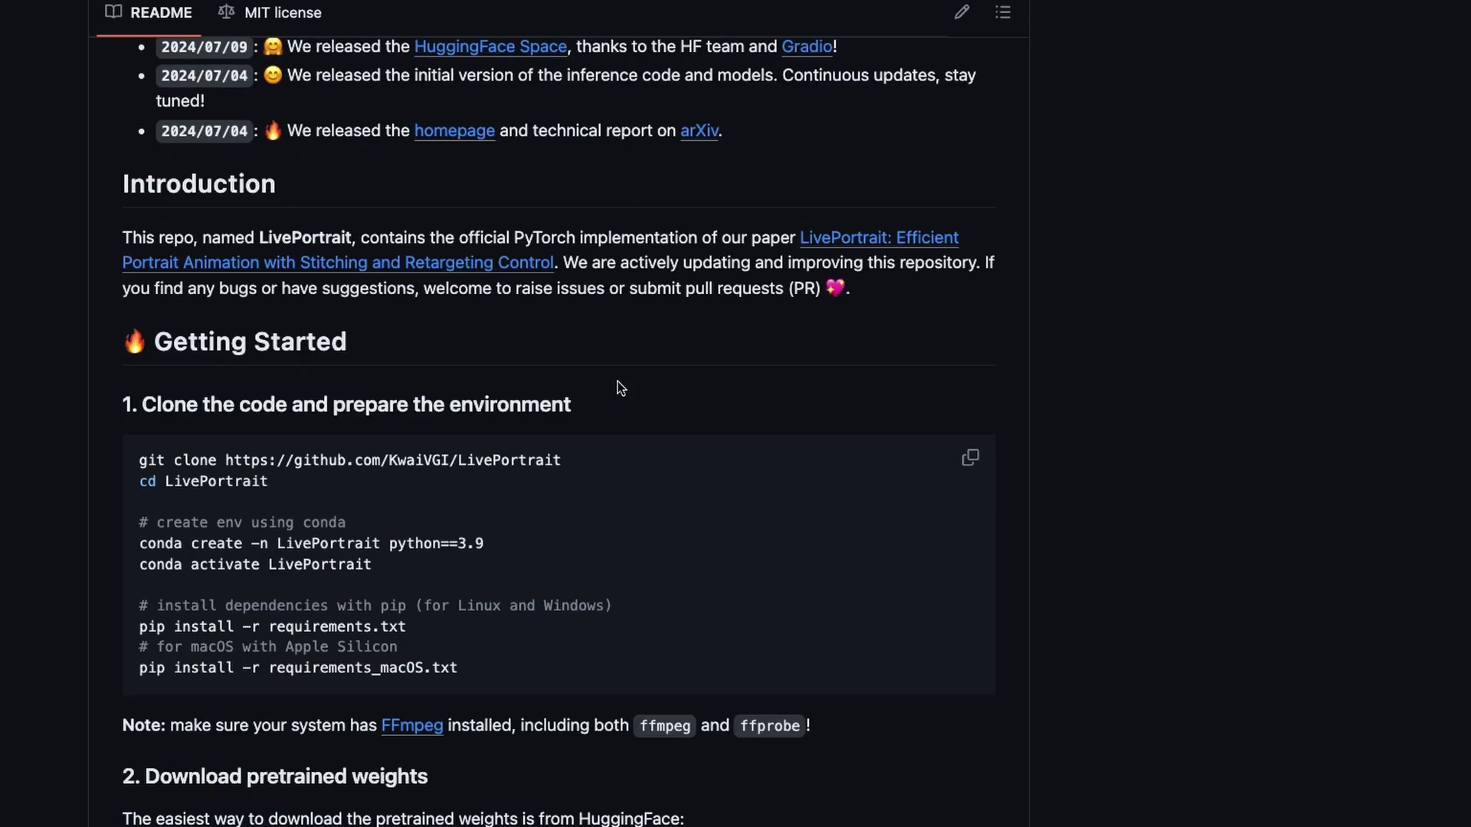
{"action": "scroll", "coordinate": [503, 273], "scroll_direction": "up", "scroll_amount": 10}
{"action": "scroll", "coordinate": [504, 272], "scroll_direction": "down", "scroll_amount": 10}
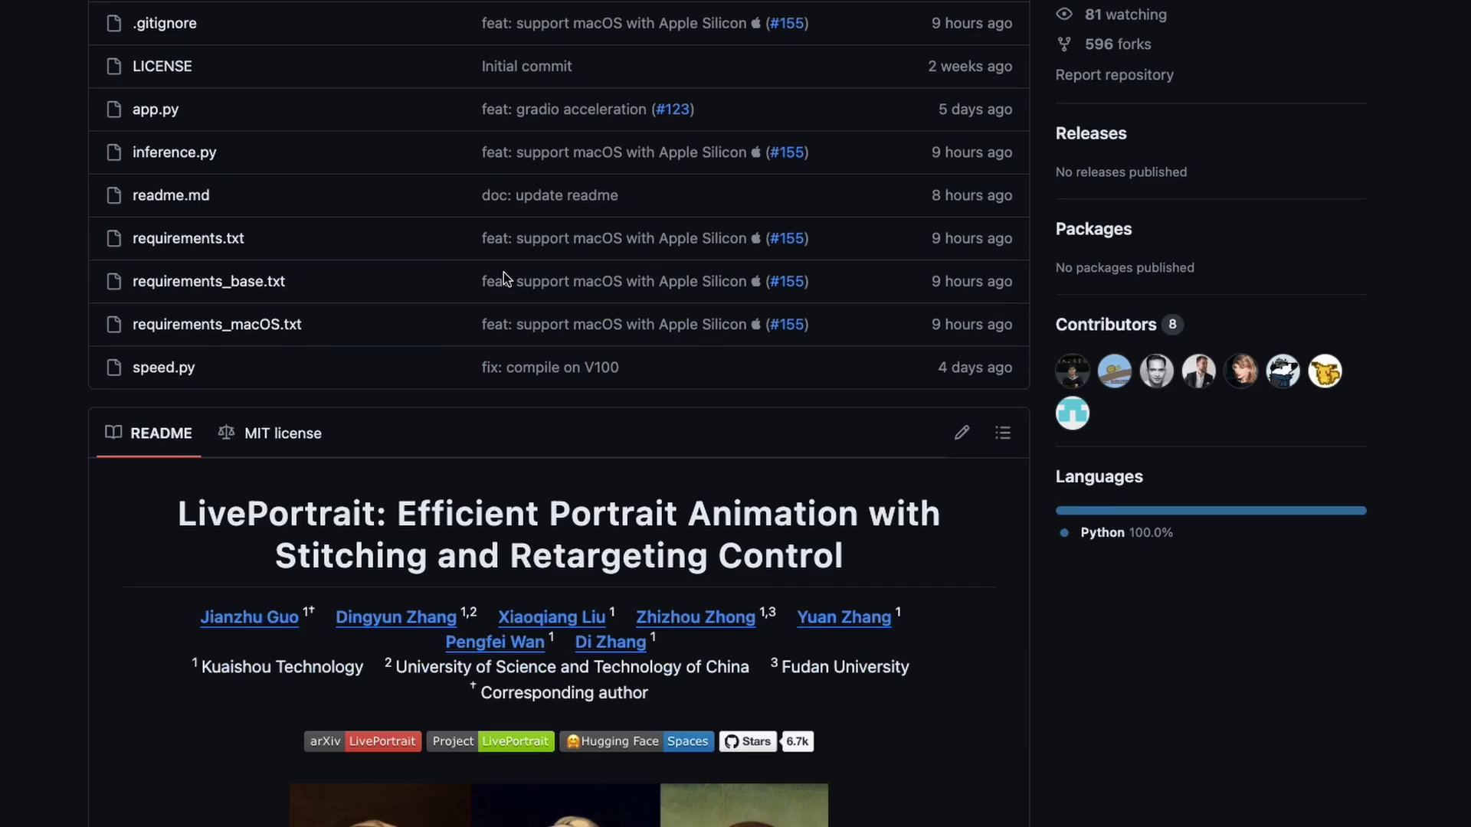
{"action": "scroll", "coordinate": [504, 273], "scroll_direction": "up", "scroll_amount": 3}
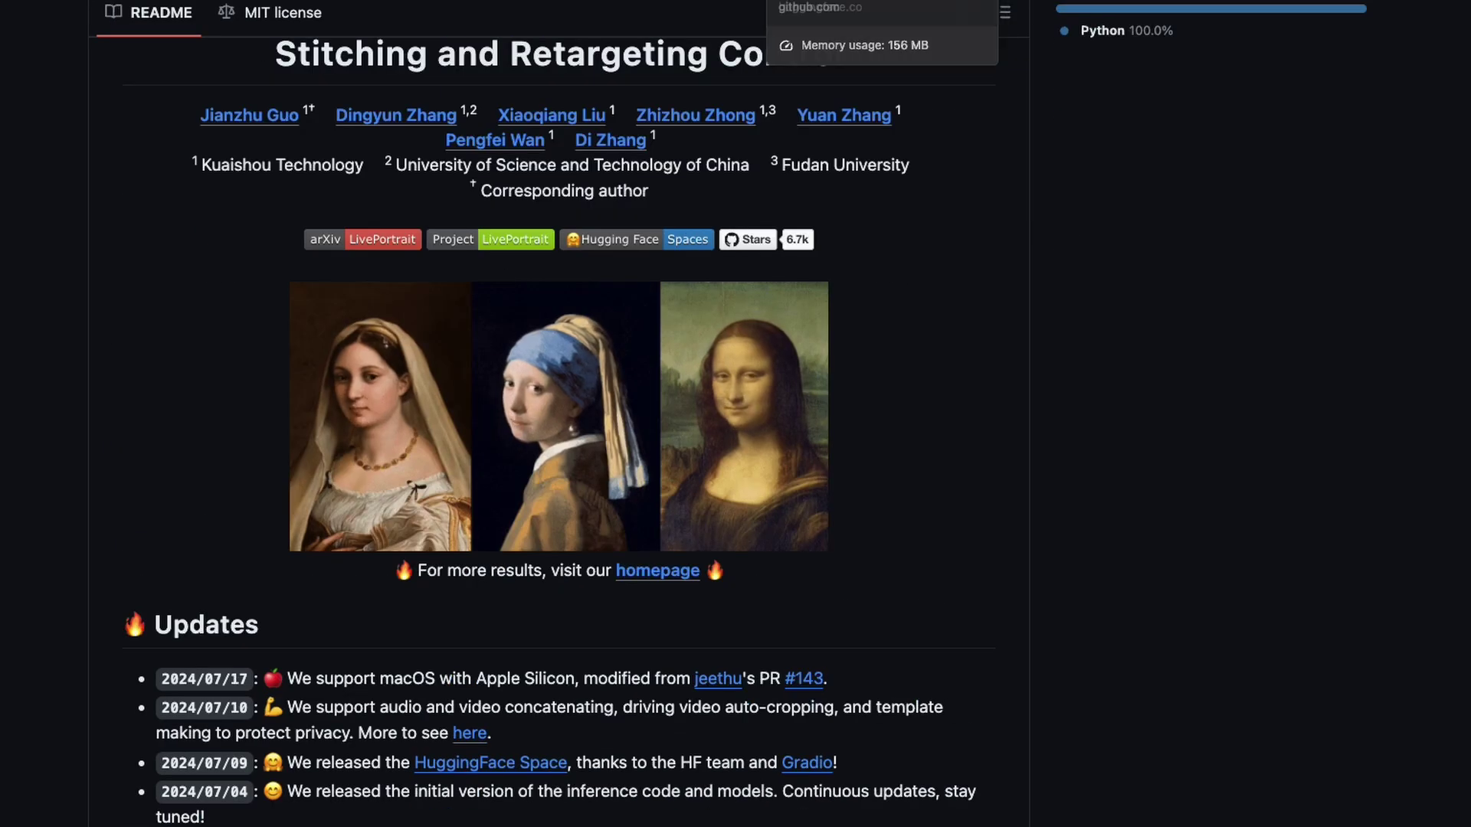
- Return to the LivePortrait Space tab showing the Einstein demo inputs
{"action": "left_click", "coordinate": [843, 0]}
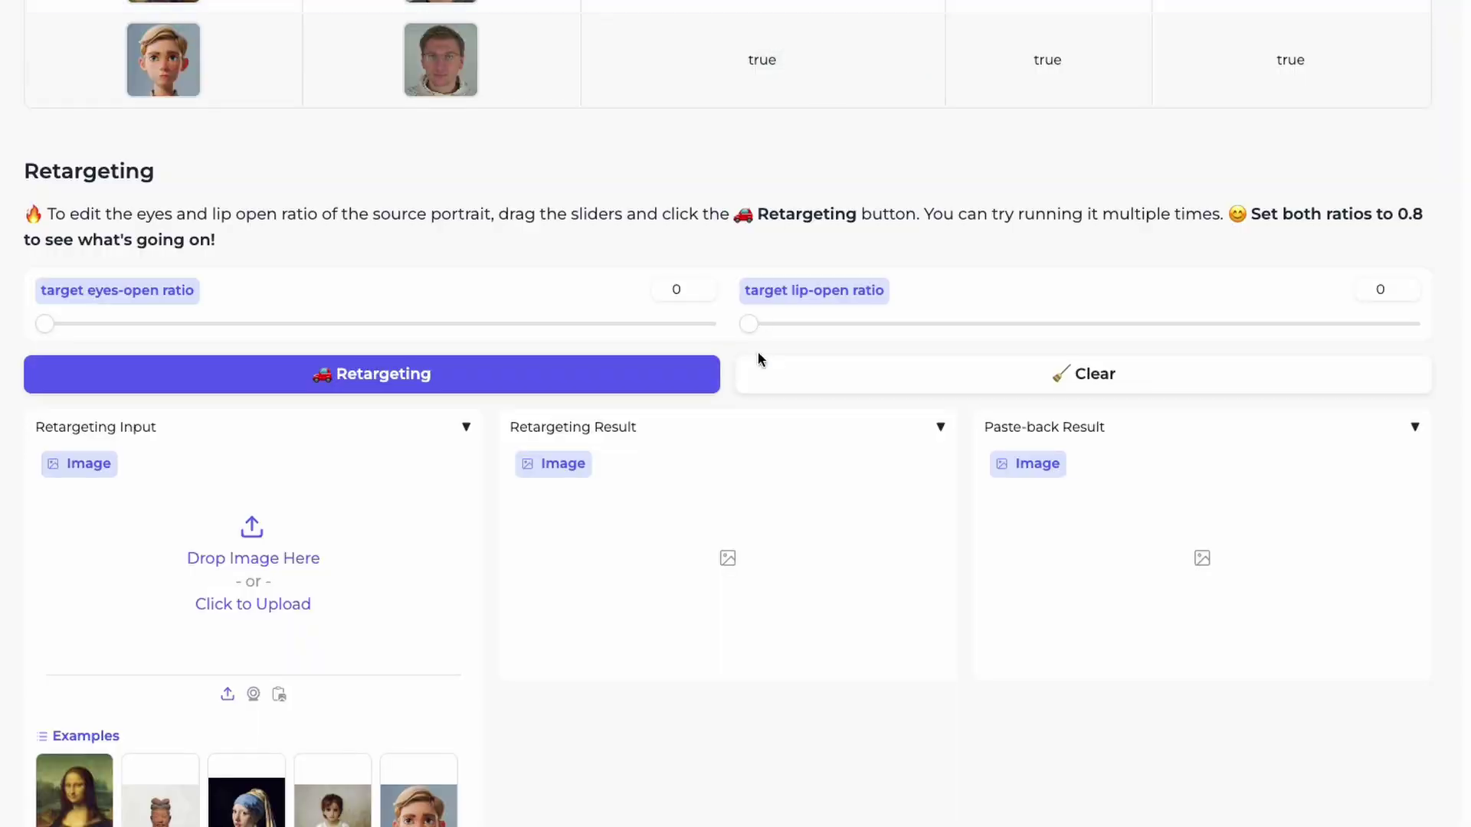
{"action": "scroll", "coordinate": [757, 360], "scroll_direction": "up", "scroll_amount": 15}
{"action": "scroll", "coordinate": [758, 380], "scroll_direction": "down", "scroll_amount": 1}
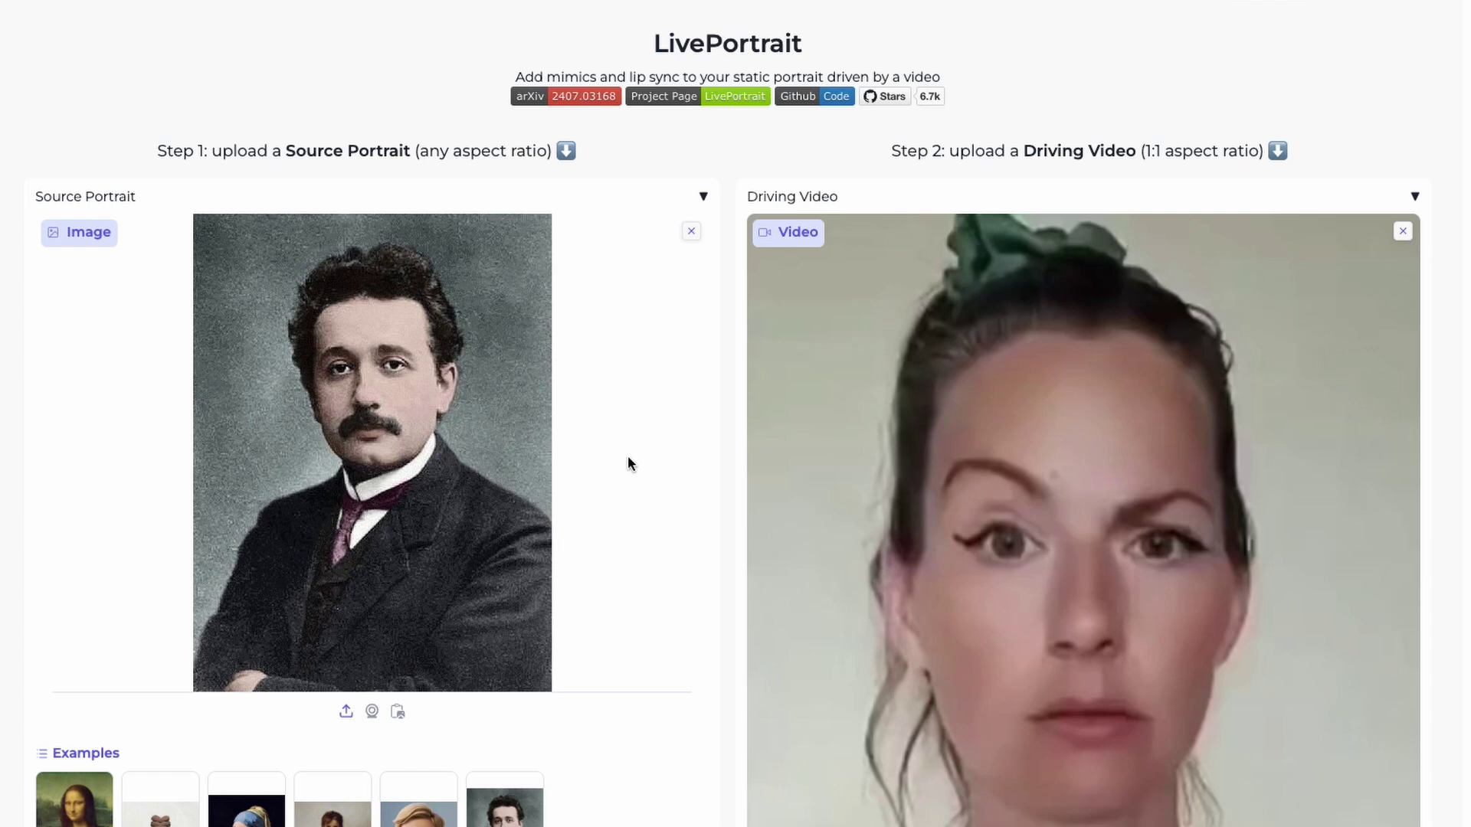
{"action": "scroll", "coordinate": [627, 465], "scroll_direction": "down", "scroll_amount": 10}
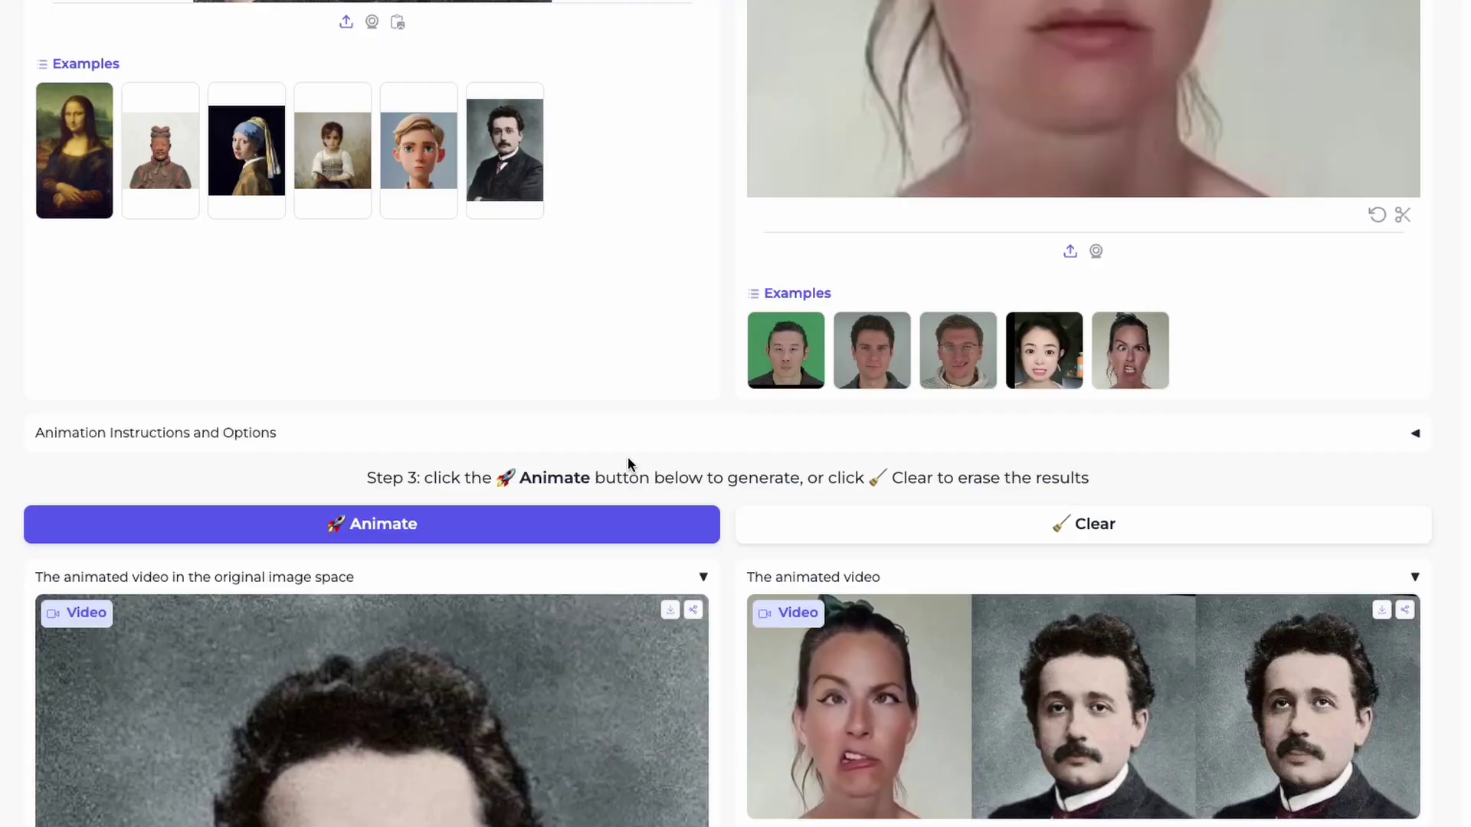
{"action": "scroll", "coordinate": [627, 465], "scroll_direction": "up", "scroll_amount": 8}
{"action": "scroll", "coordinate": [628, 465], "scroll_direction": "up", "scroll_amount": 3}
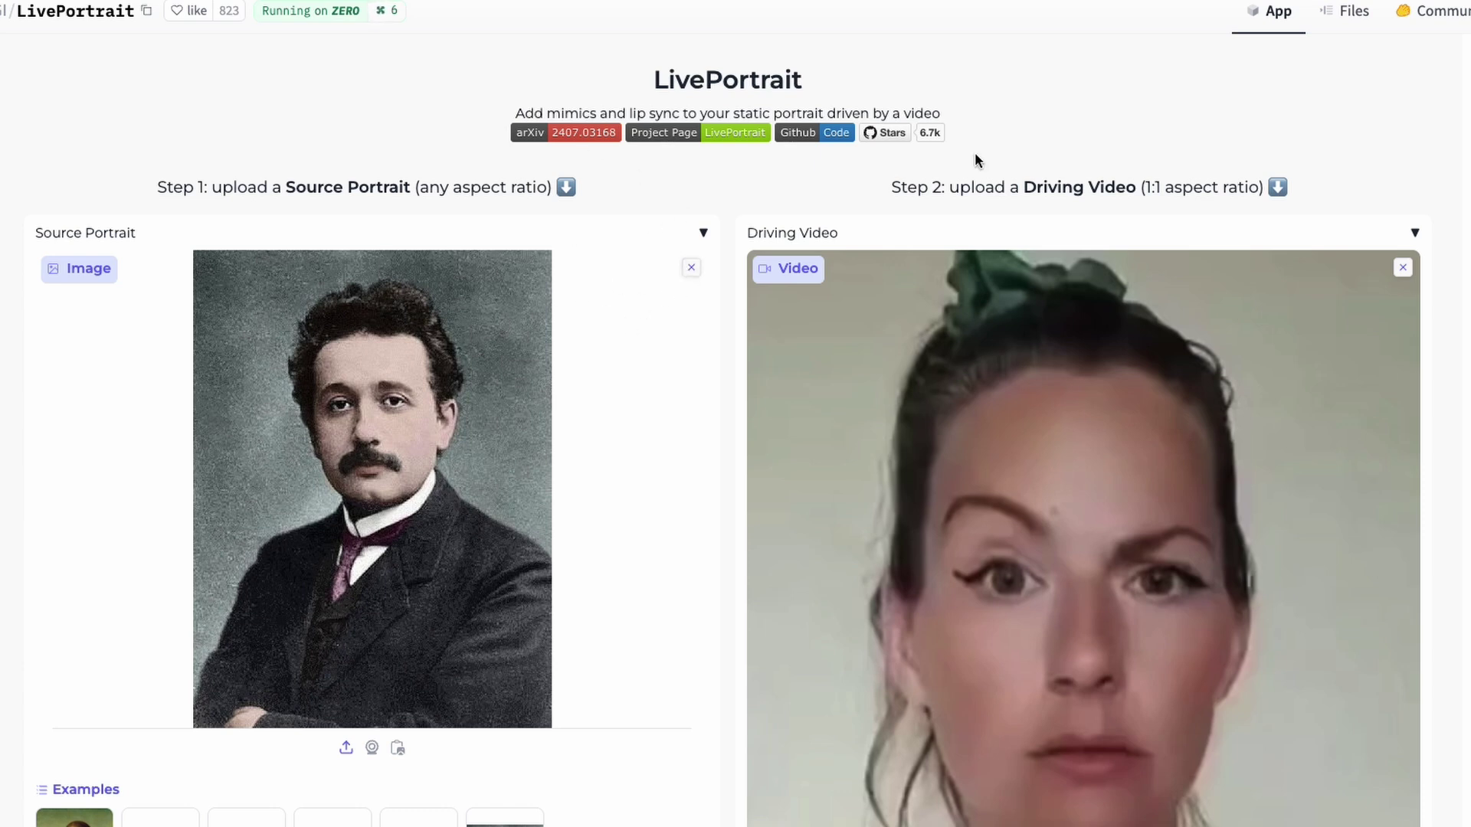
{"action": "left_click_drag", "start_coordinate": [653, 81], "coordinate": [955, 65]}
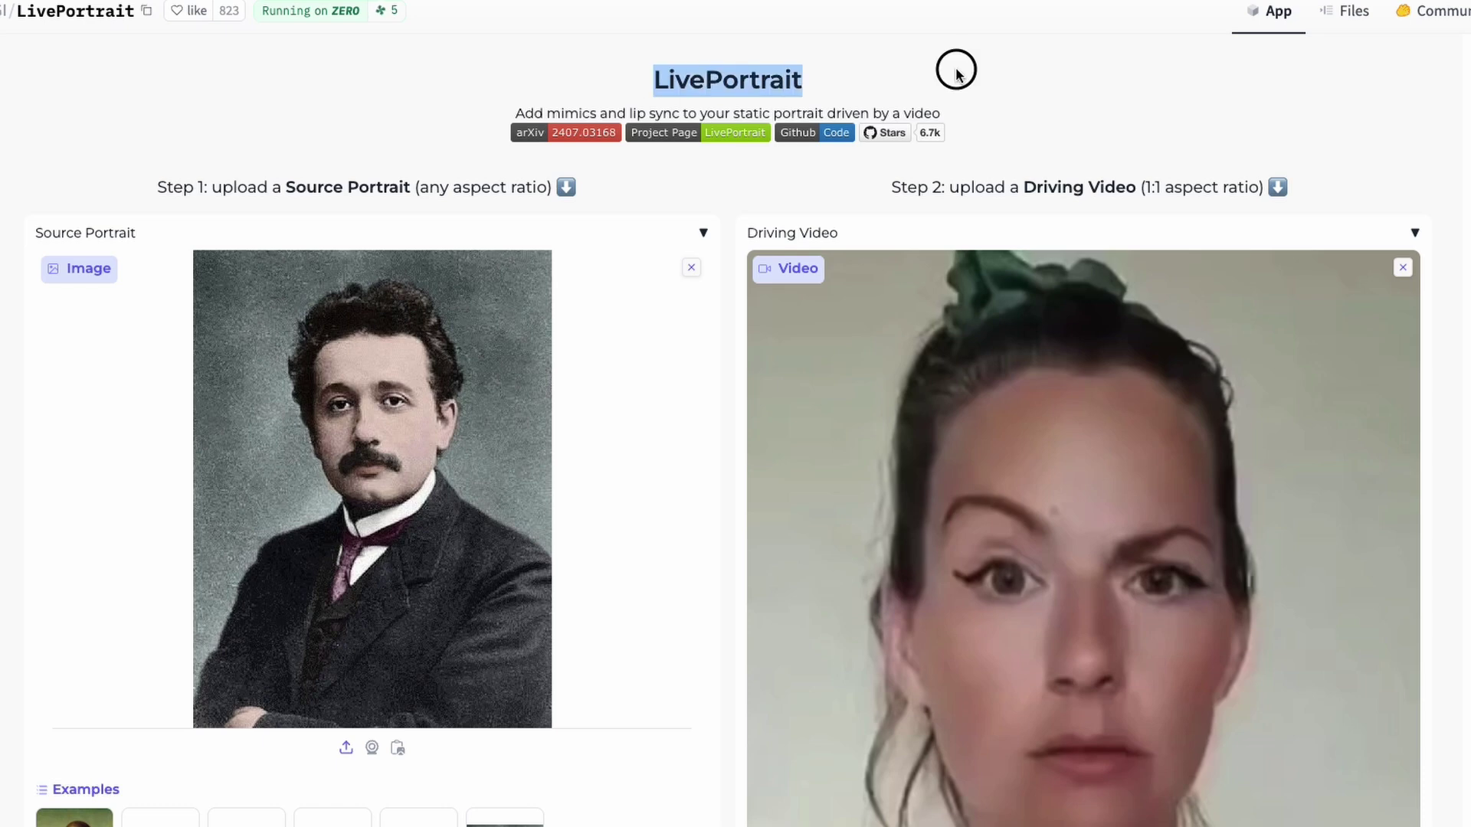
{"action": "left_click", "coordinate": [645, 350]}
{"action": "scroll", "coordinate": [645, 349], "scroll_direction": "down", "scroll_amount": 6}
{"action": "scroll", "coordinate": [667, 344], "scroll_direction": "down", "scroll_amount": 2}
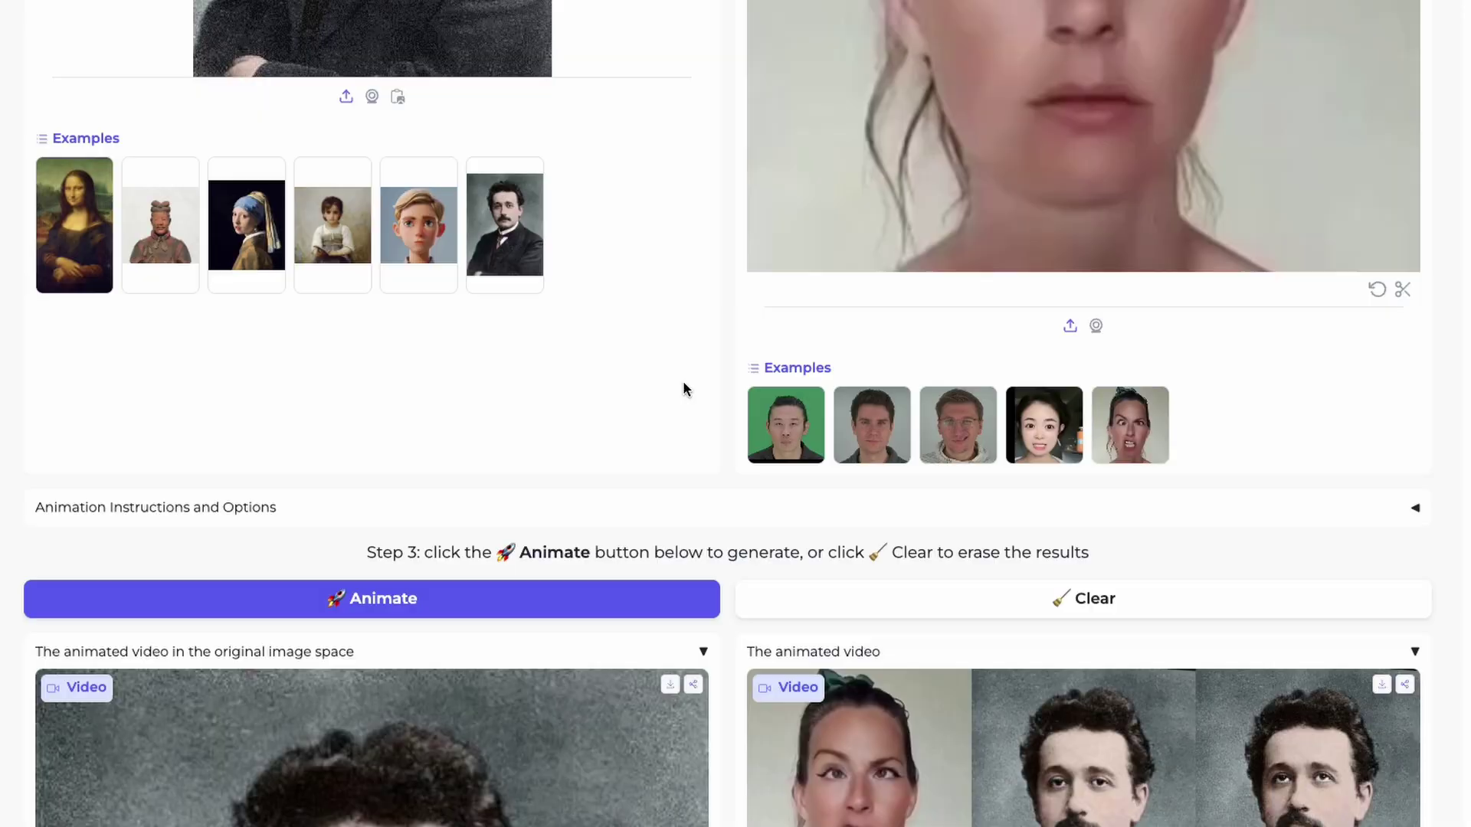
{"action": "scroll", "coordinate": [697, 383], "scroll_direction": "up", "scroll_amount": 5}
{"action": "scroll", "coordinate": [651, 437], "scroll_direction": "up", "scroll_amount": 4}
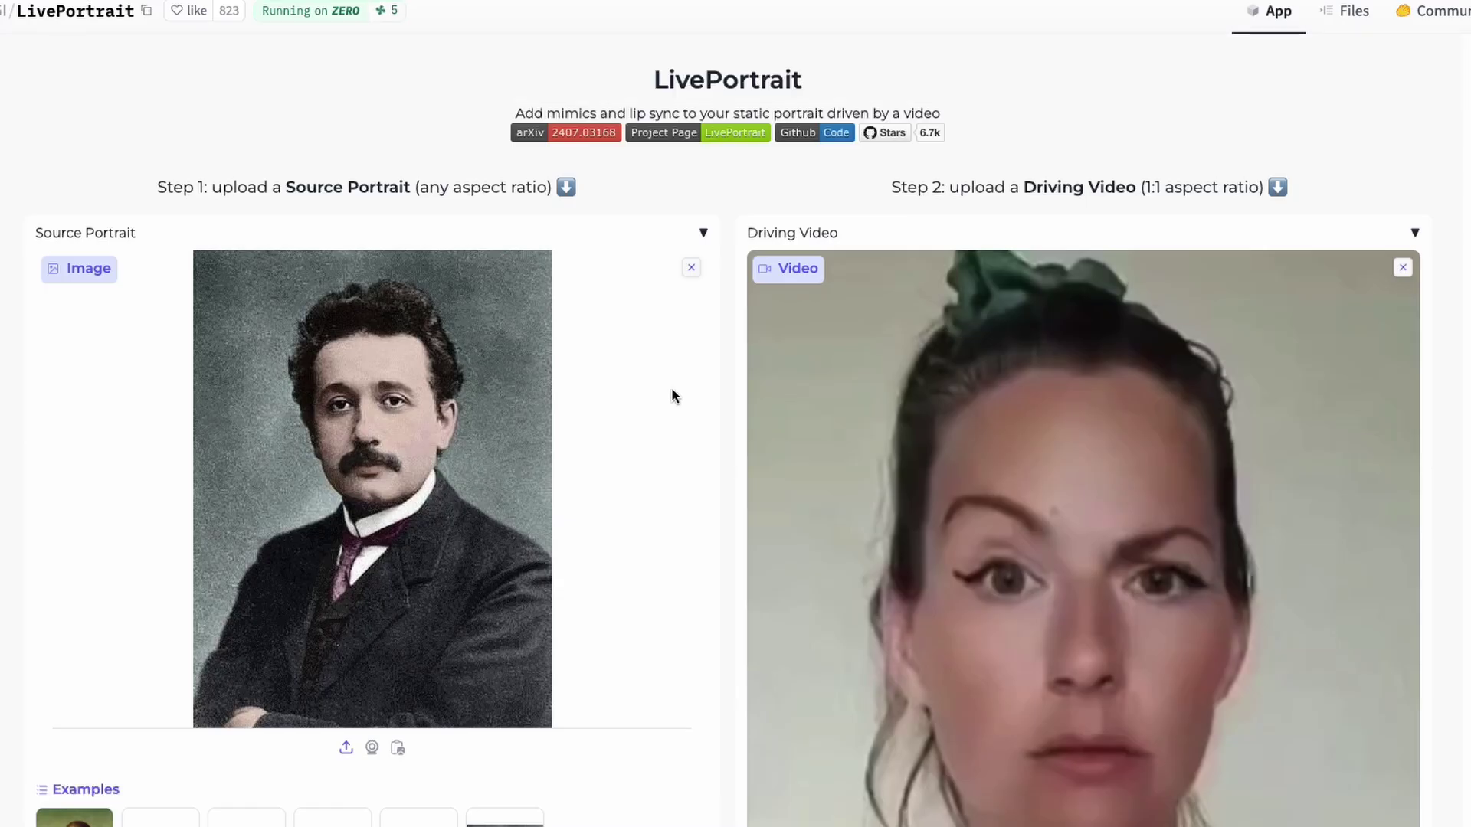
- Remove both Einstein inputs, then load the cartoon boy portrait and the young woman's example clip
{"action": "left_click", "coordinate": [691, 269]}
{"action": "left_click", "coordinate": [1402, 267]}
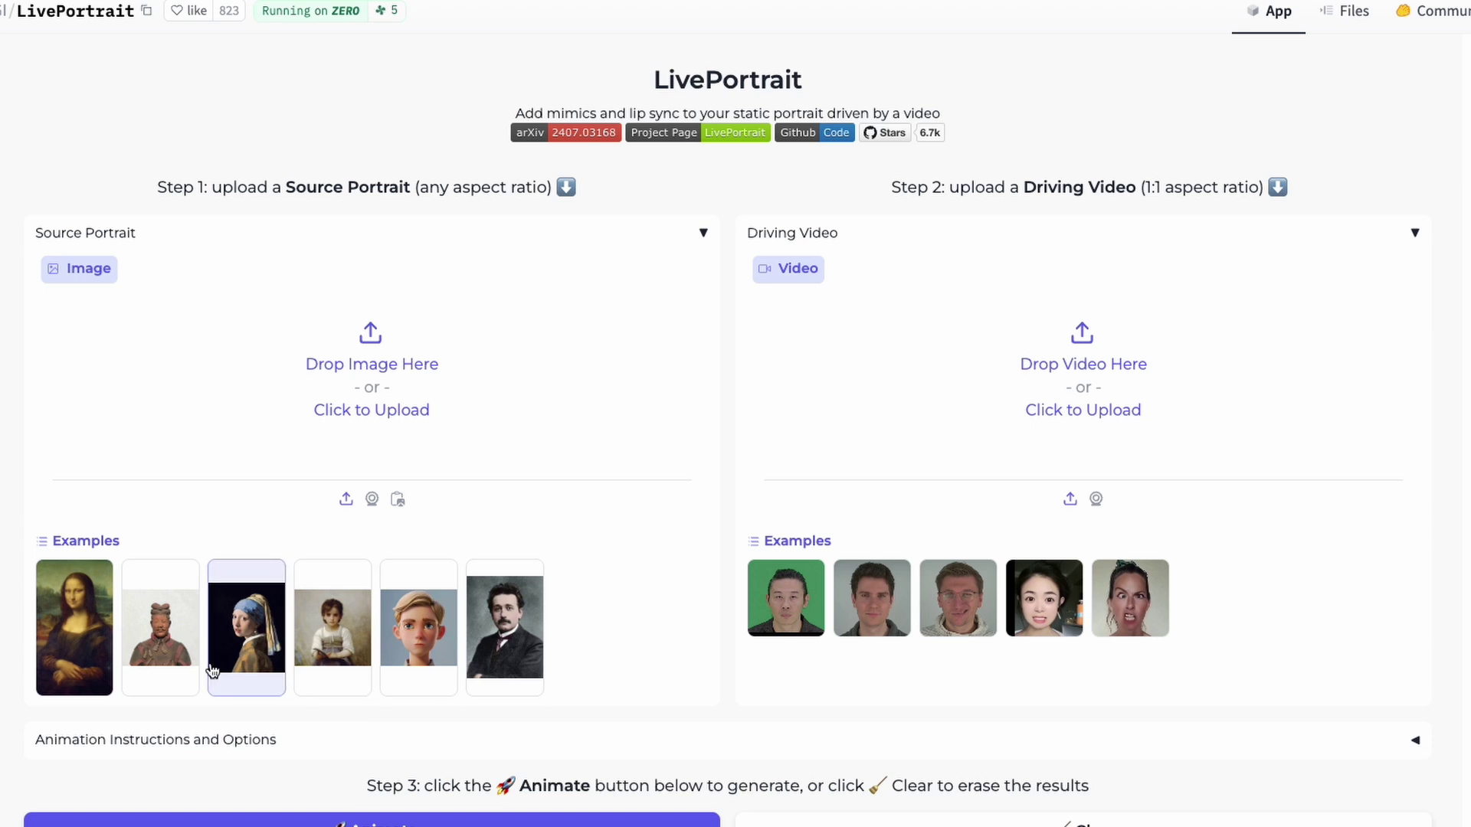
{"action": "left_click", "coordinate": [391, 669]}
{"action": "scroll", "coordinate": [1063, 564], "scroll_direction": "down", "scroll_amount": 2}
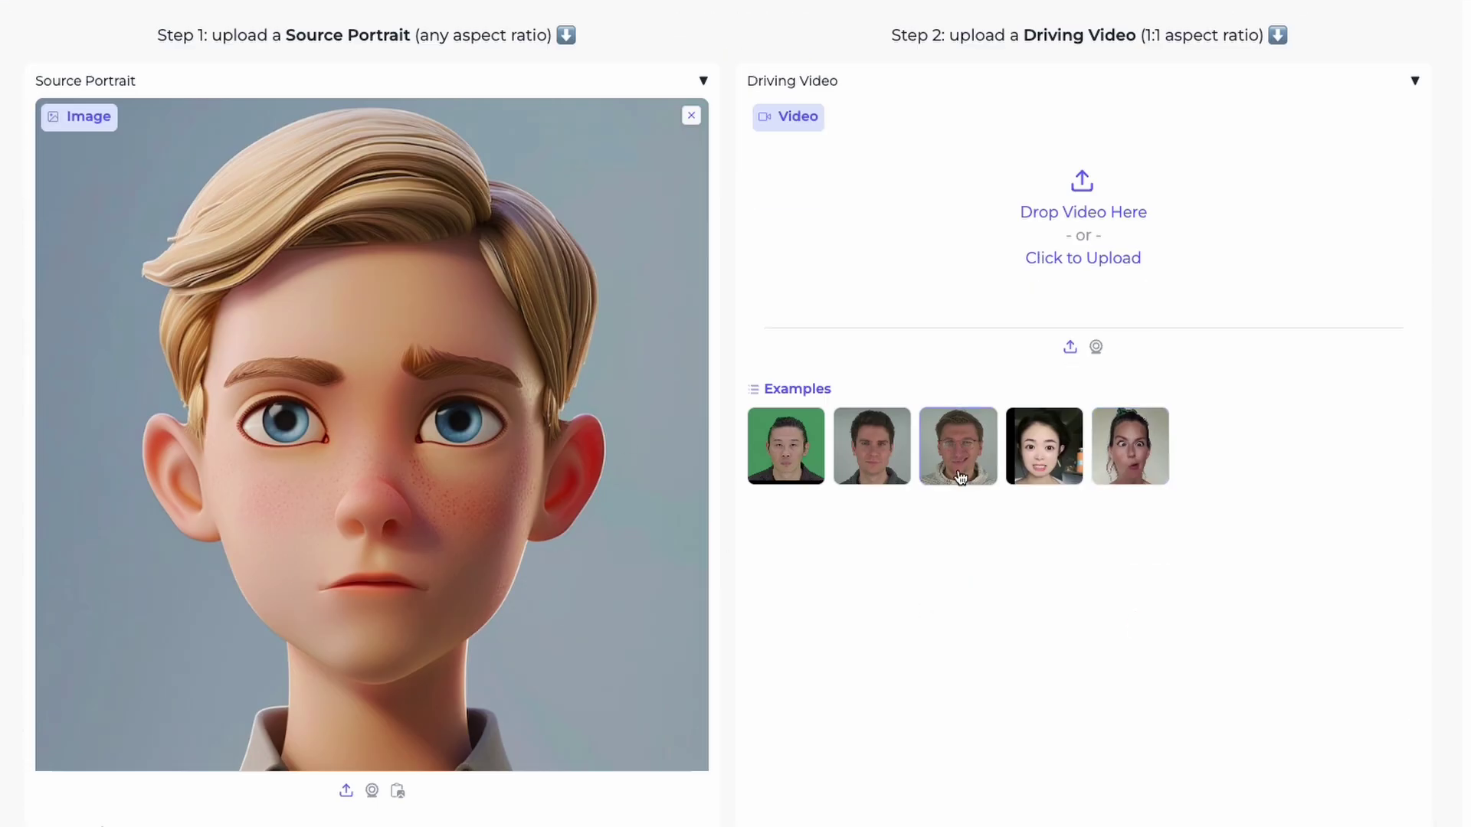
{"action": "left_click", "coordinate": [1046, 469]}
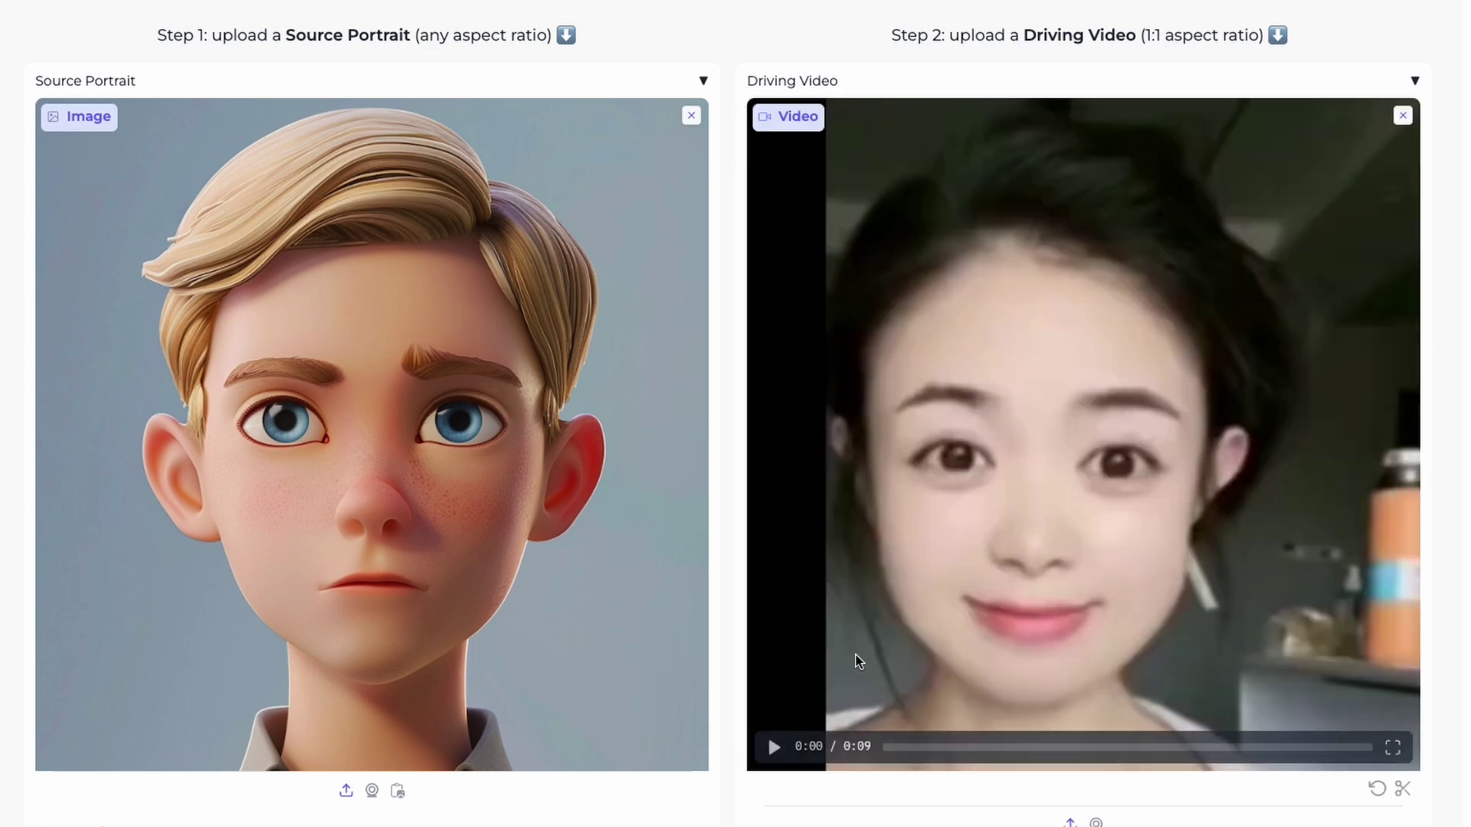
{"action": "scroll", "coordinate": [821, 687], "scroll_direction": "down", "scroll_amount": 4}
- Start animating the cartoon boy and browse the examples table while it processes
{"action": "left_click", "coordinate": [481, 702]}
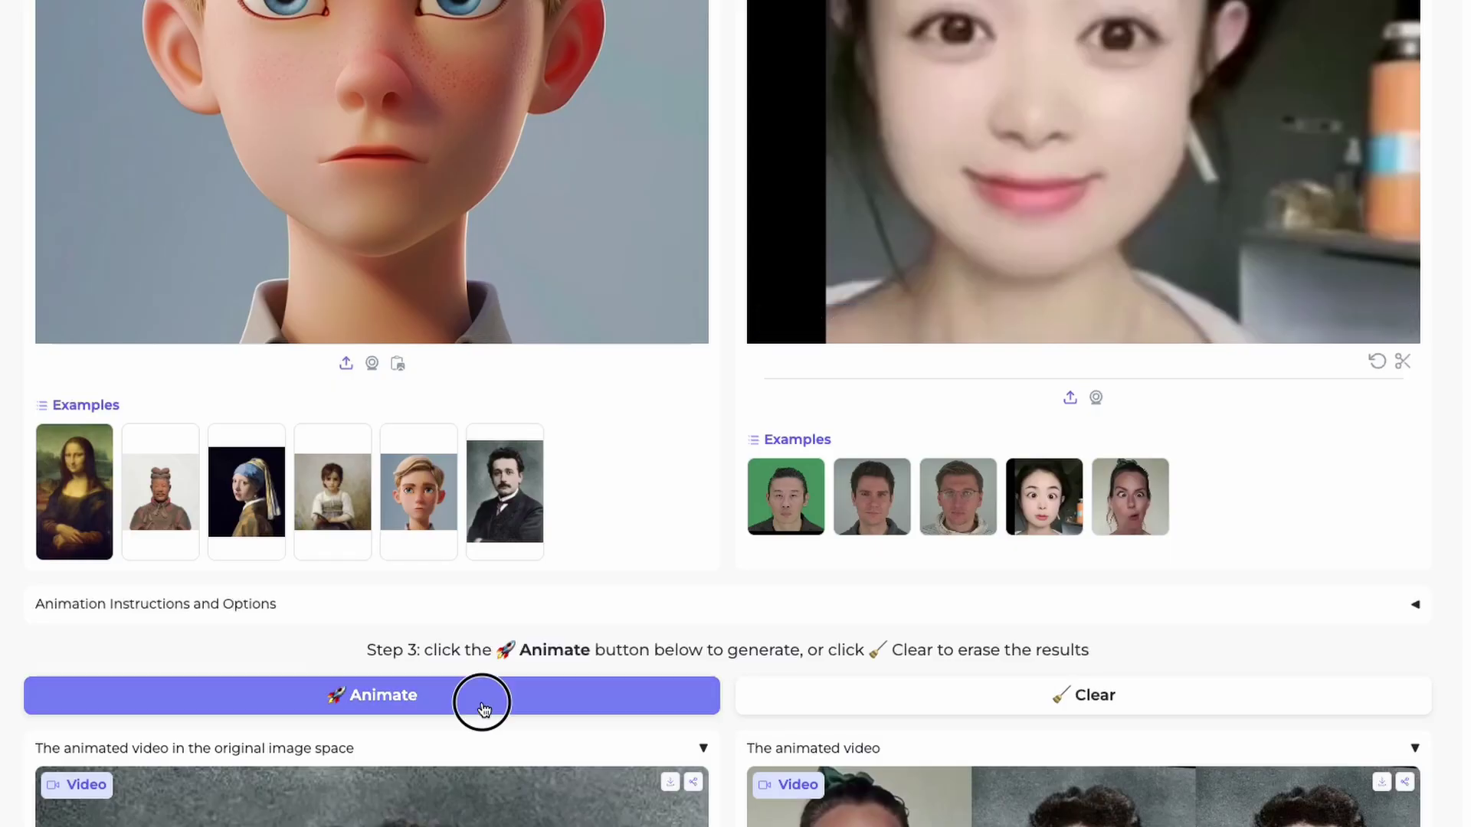
{"action": "scroll", "coordinate": [622, 686], "scroll_direction": "down", "scroll_amount": 6}
{"action": "scroll", "coordinate": [414, 634], "scroll_direction": "down", "scroll_amount": 9}
{"action": "scroll", "coordinate": [414, 634], "scroll_direction": "up", "scroll_amount": 6}
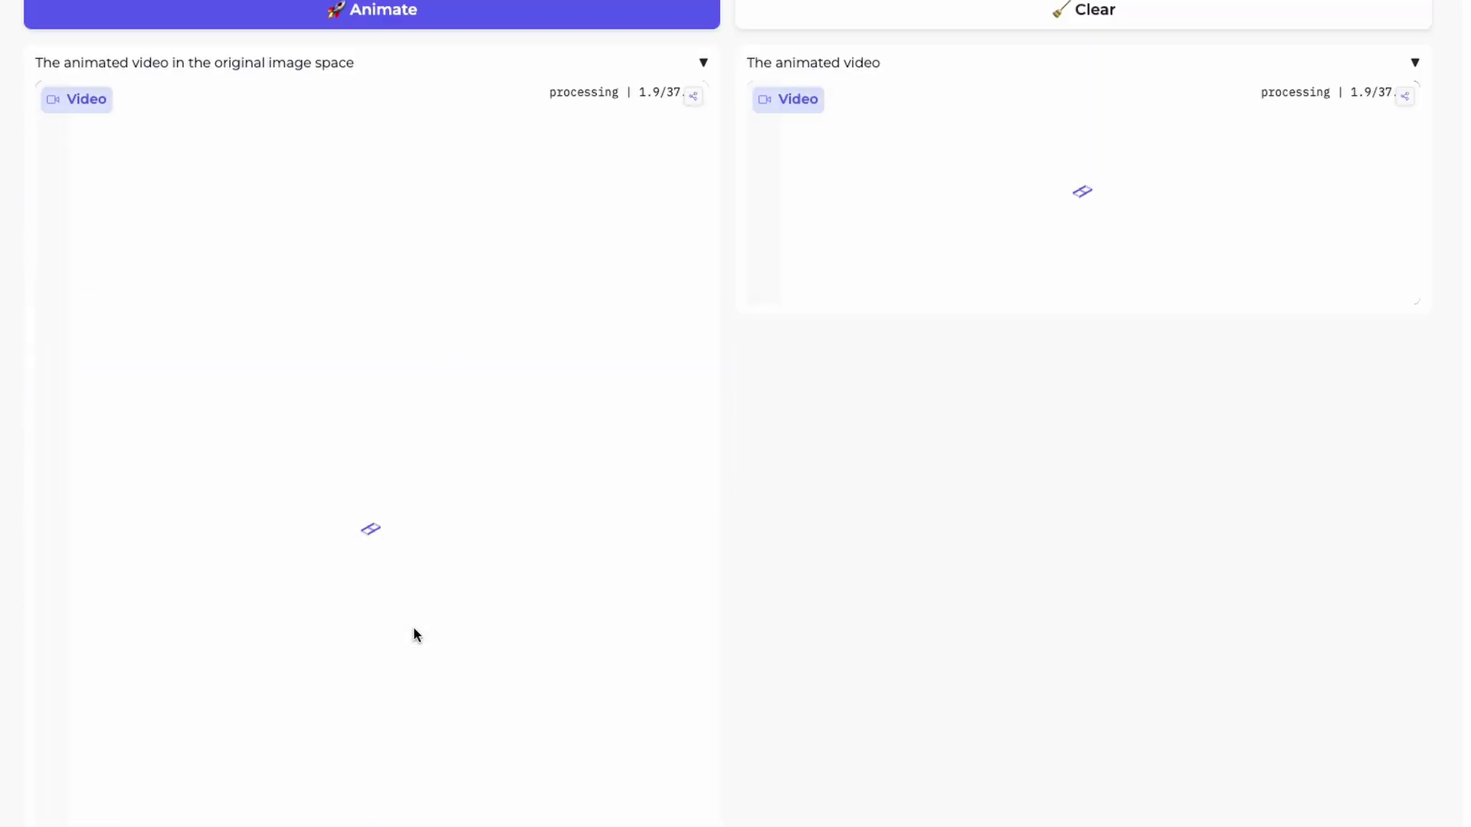
{"action": "scroll", "coordinate": [556, 598], "scroll_direction": "up", "scroll_amount": 4}
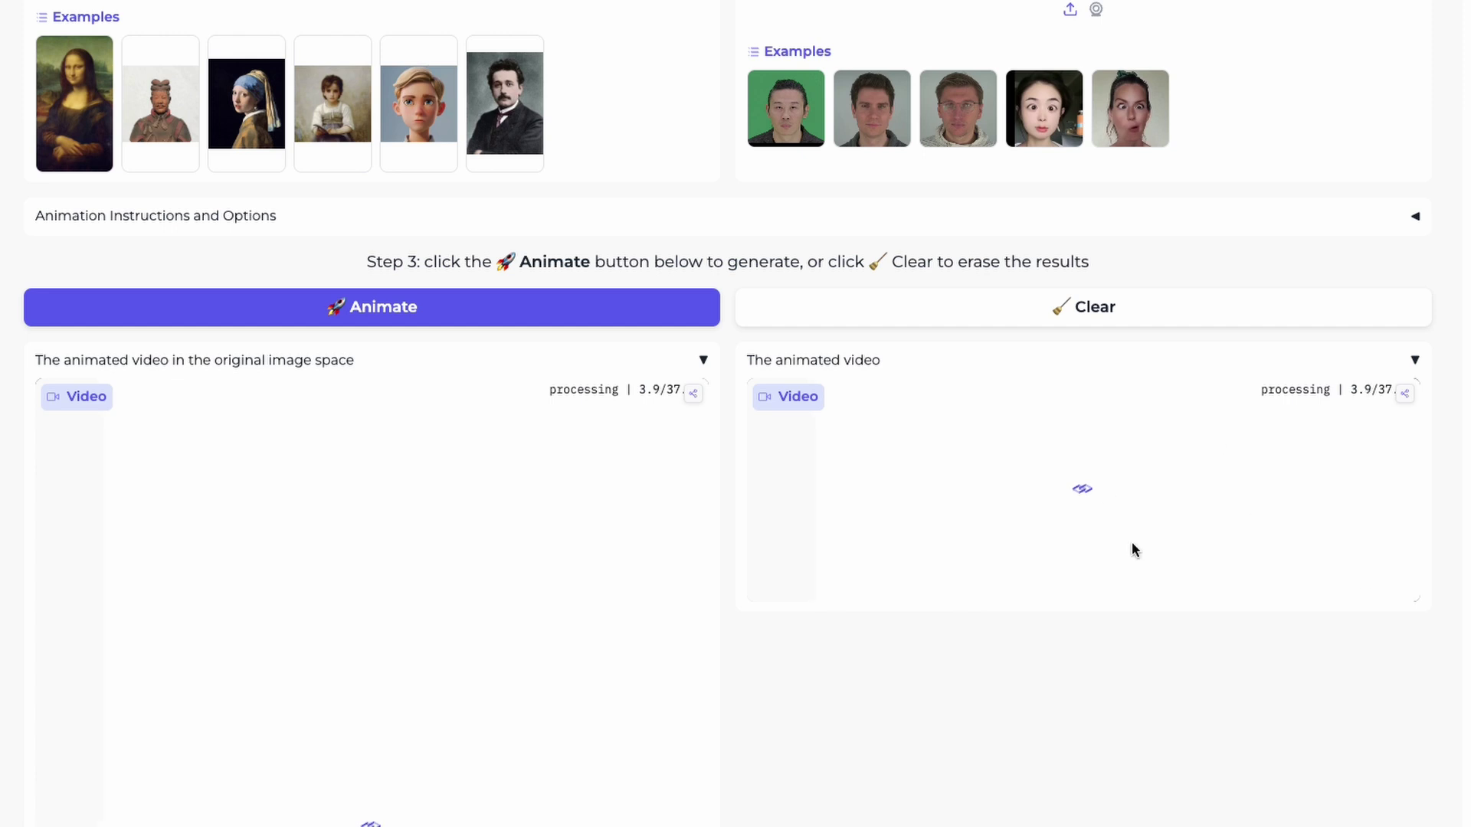
{"action": "scroll", "coordinate": [926, 692], "scroll_direction": "down", "scroll_amount": 12}
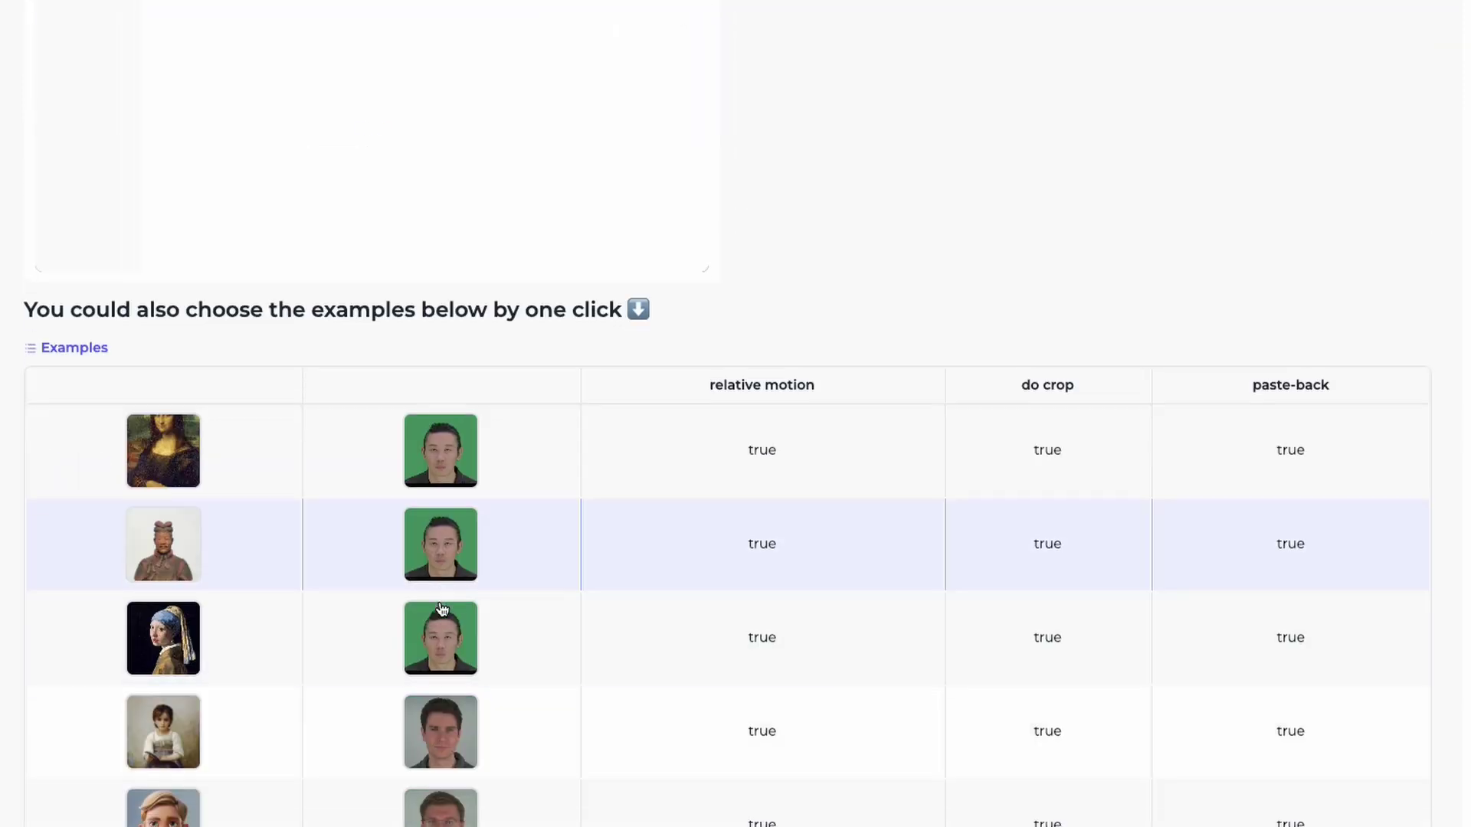
{"action": "scroll", "coordinate": [575, 559], "scroll_direction": "down", "scroll_amount": 7}
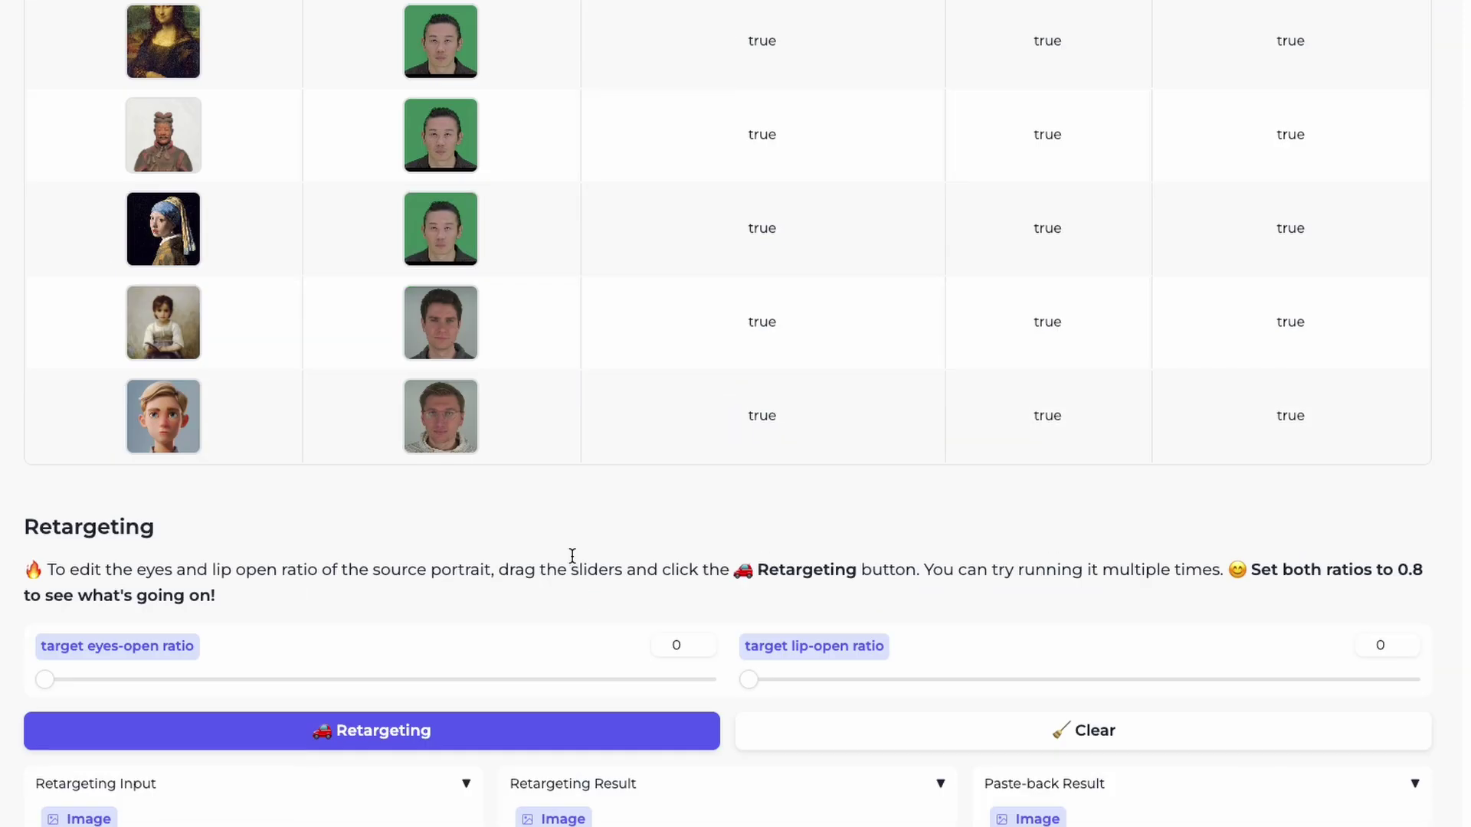
{"action": "scroll", "coordinate": [573, 558], "scroll_direction": "down", "scroll_amount": 1}
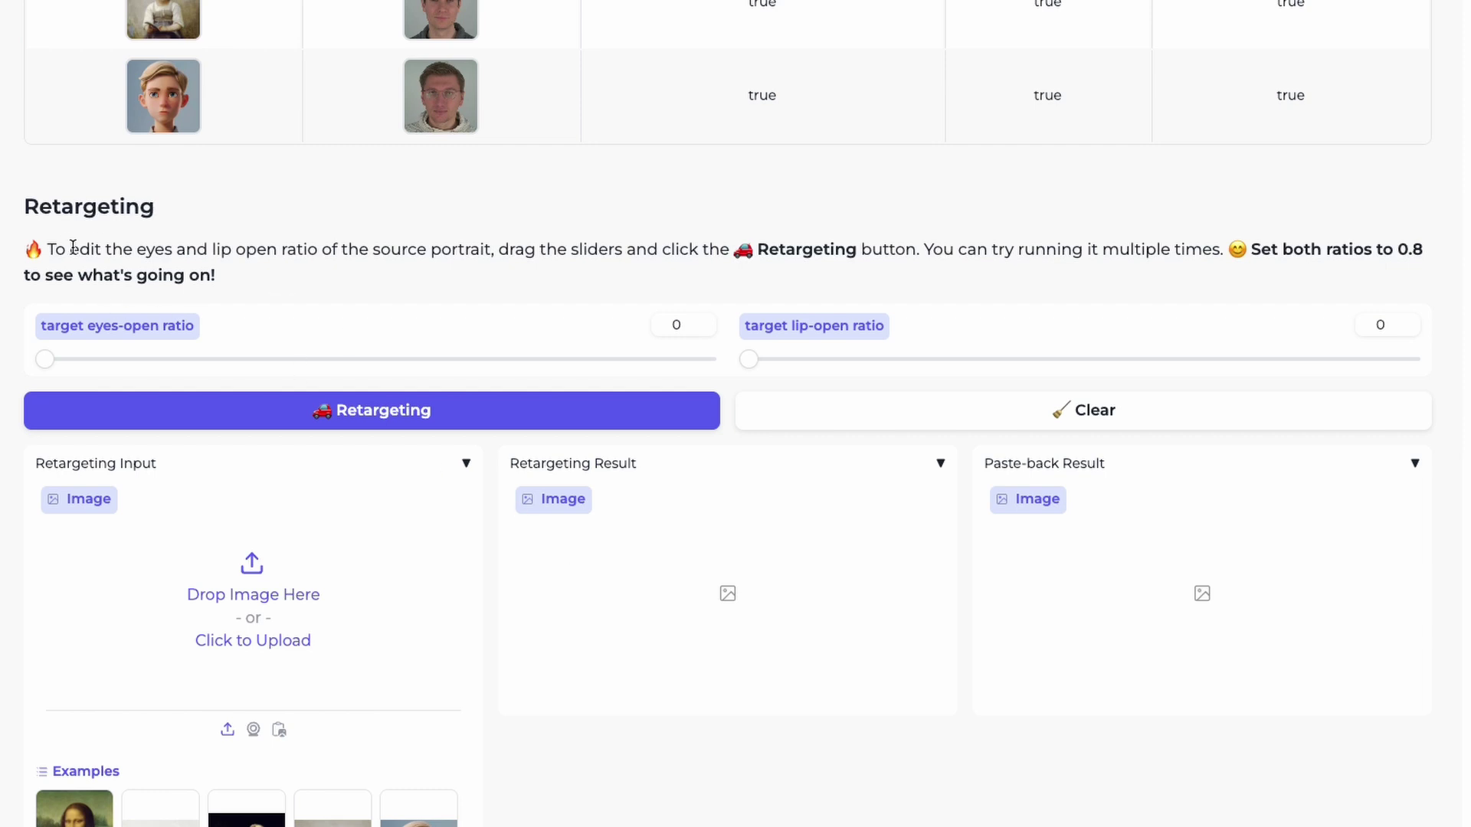
- Operate the Retargeting section controls, then review the boy's output and three-panel comparison
{"action": "left_click_drag", "start_coordinate": [50, 255], "coordinate": [544, 253]}
{"action": "left_click_drag", "start_coordinate": [282, 253], "coordinate": [529, 256]}
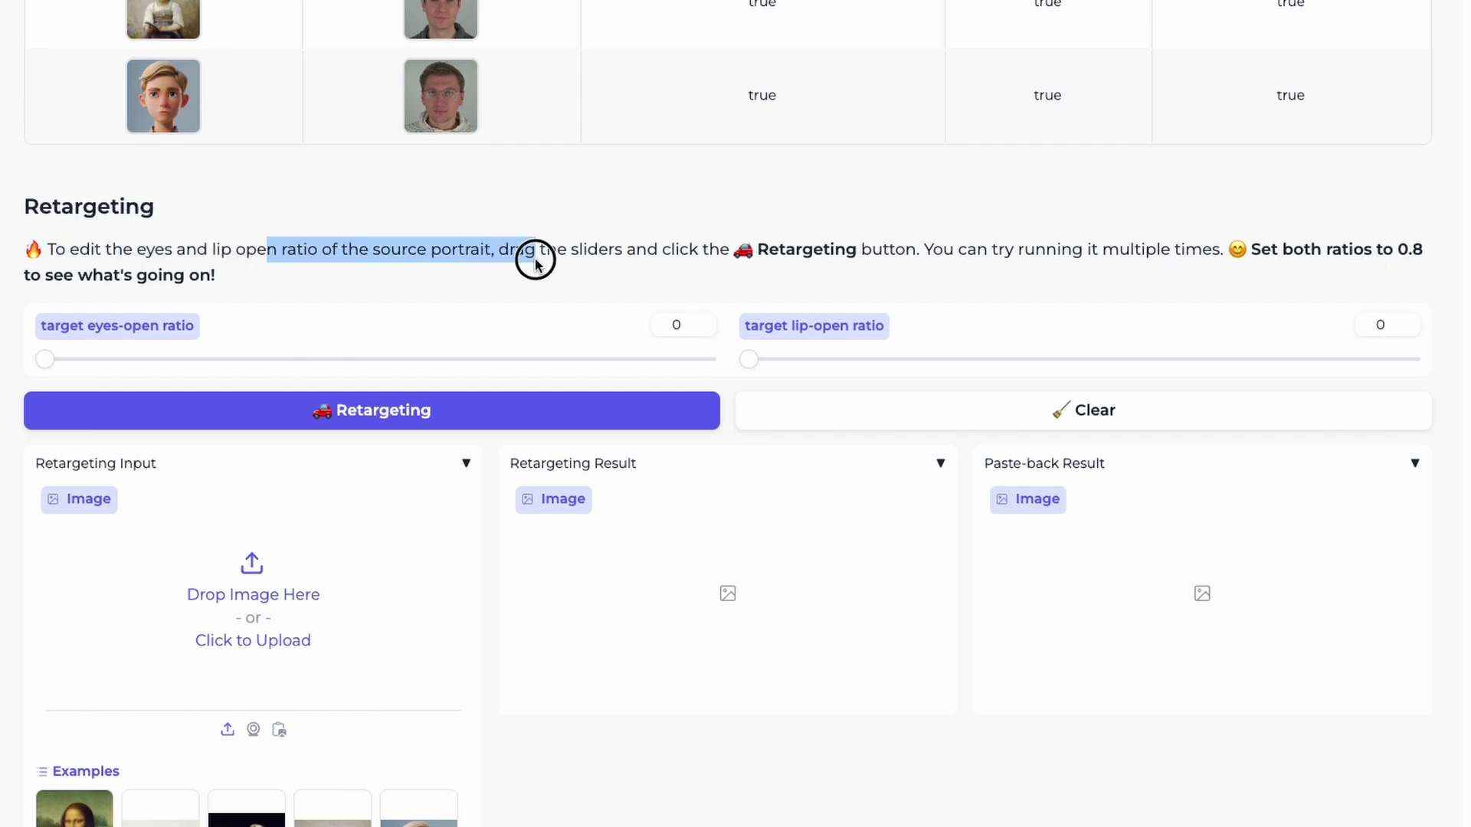
{"action": "left_click", "coordinate": [376, 249]}
{"action": "scroll", "coordinate": [582, 610], "scroll_direction": "down", "scroll_amount": 2}
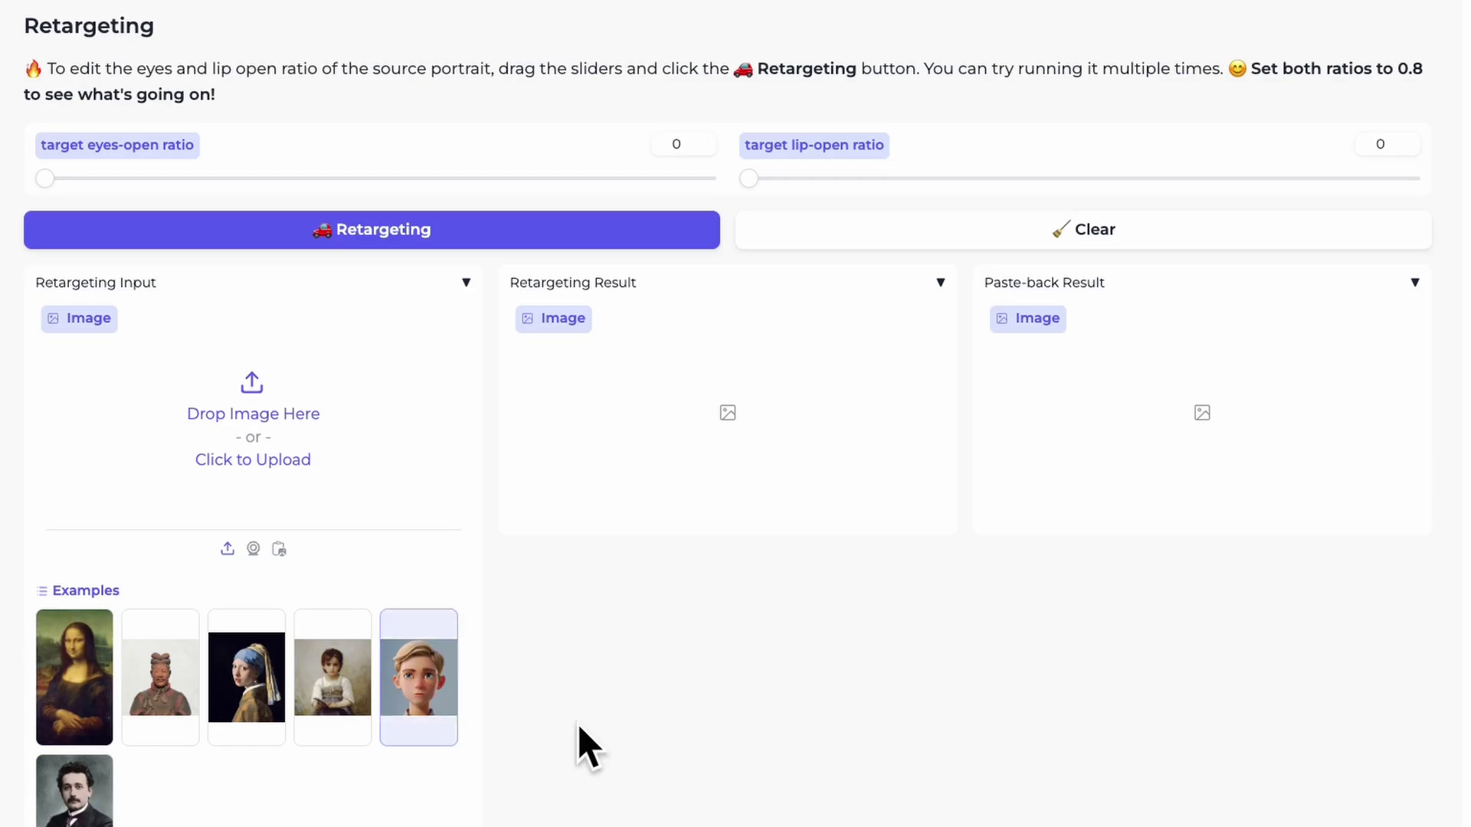
{"action": "scroll", "coordinate": [617, 587], "scroll_direction": "up", "scroll_amount": 15}
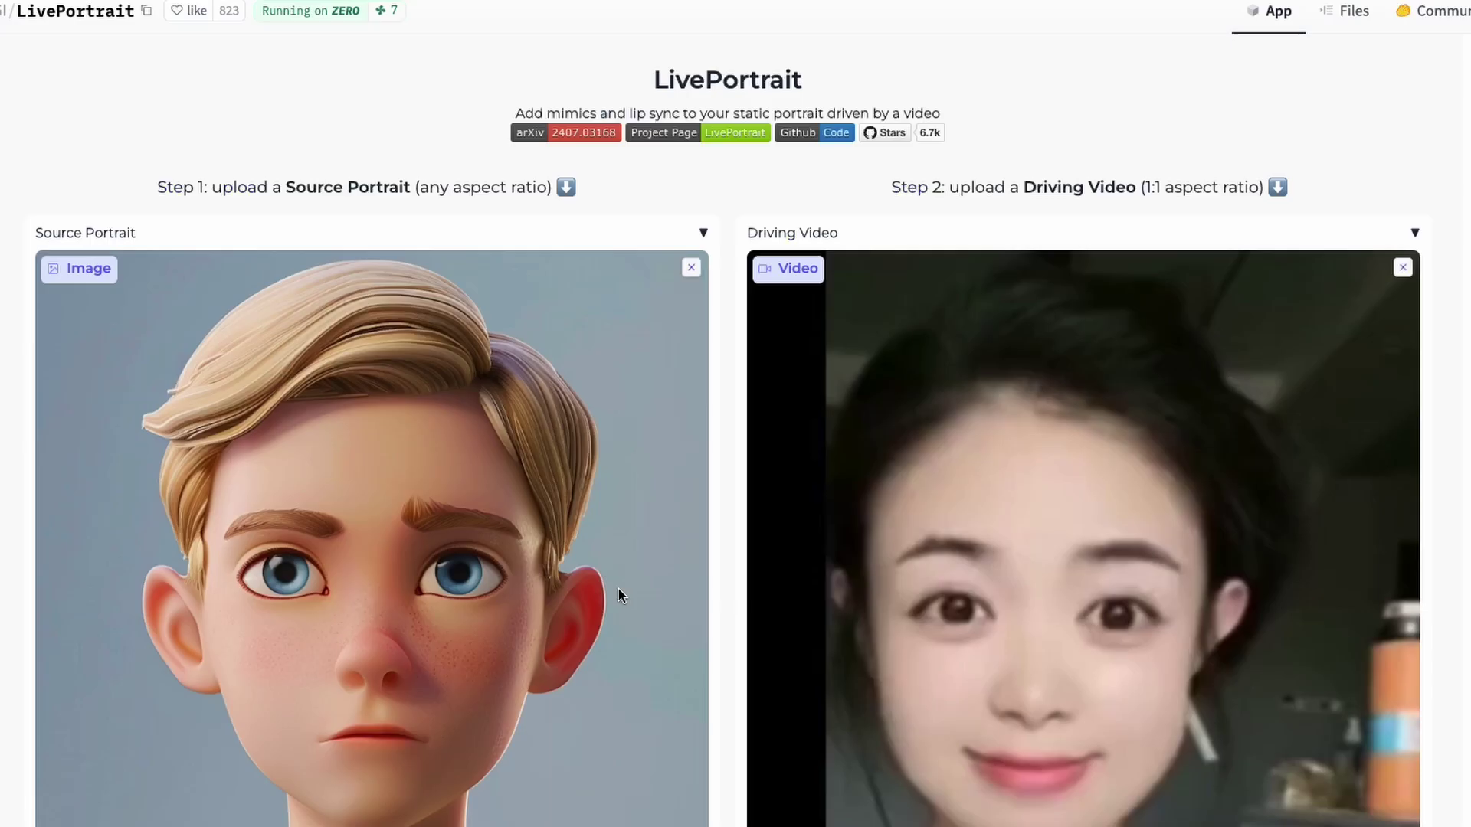
{"action": "scroll", "coordinate": [618, 589], "scroll_direction": "down", "scroll_amount": 2}
{"action": "scroll", "coordinate": [618, 589], "scroll_direction": "down", "scroll_amount": 8}
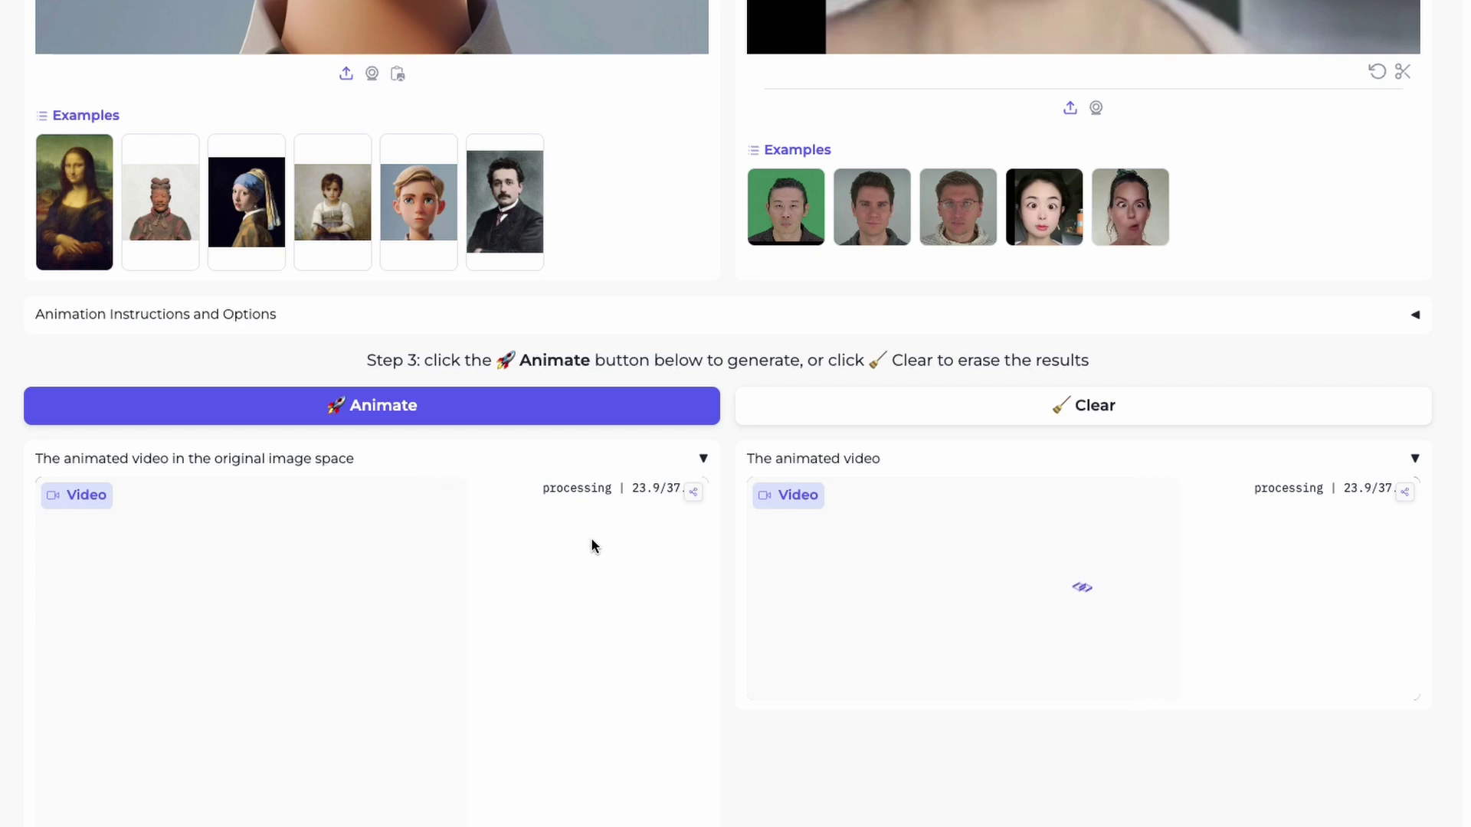
{"action": "scroll", "coordinate": [595, 536], "scroll_direction": "up", "scroll_amount": 10}
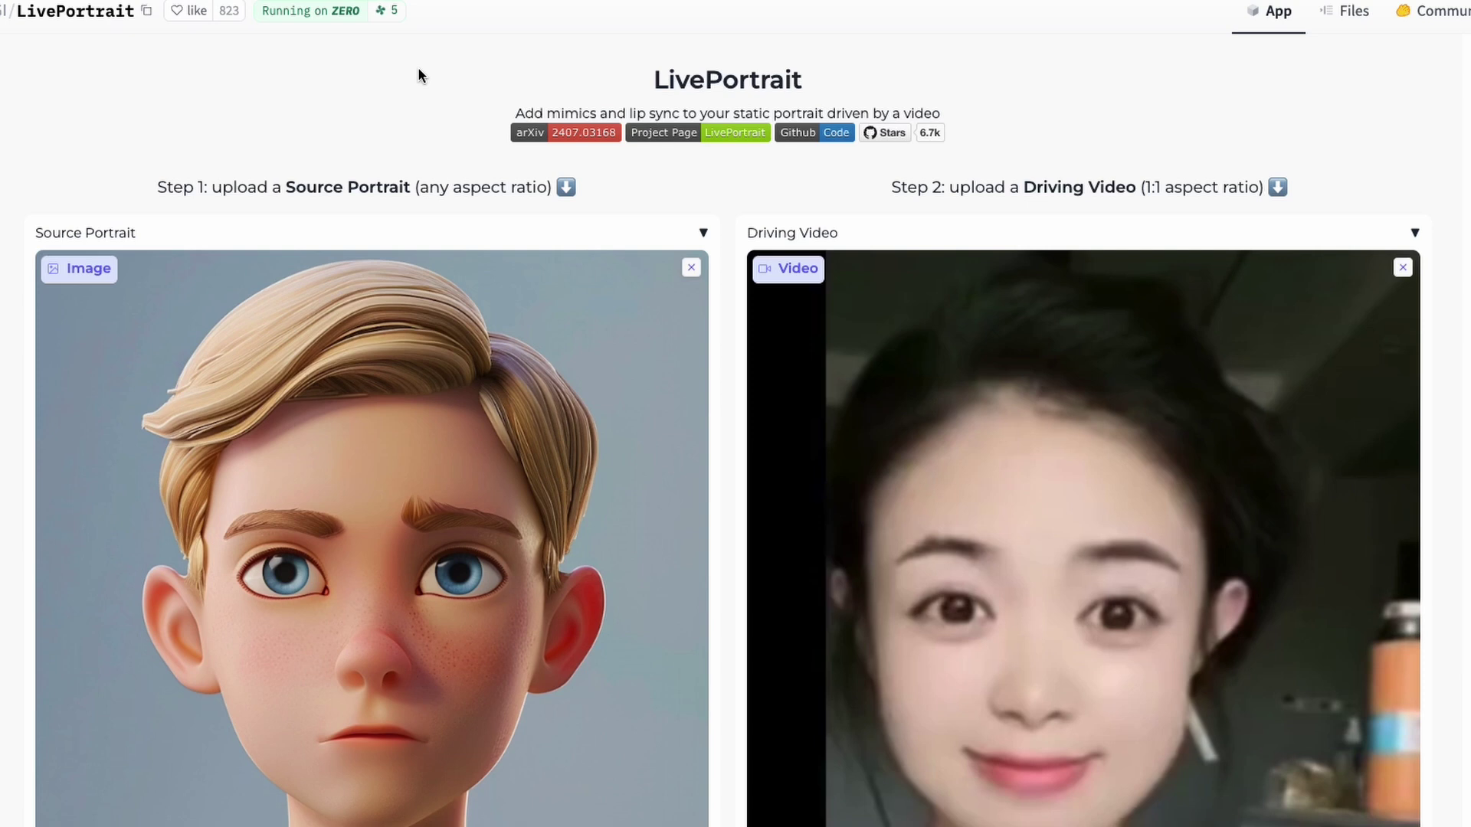
{"action": "scroll", "coordinate": [491, 257], "scroll_direction": "down", "scroll_amount": 15}
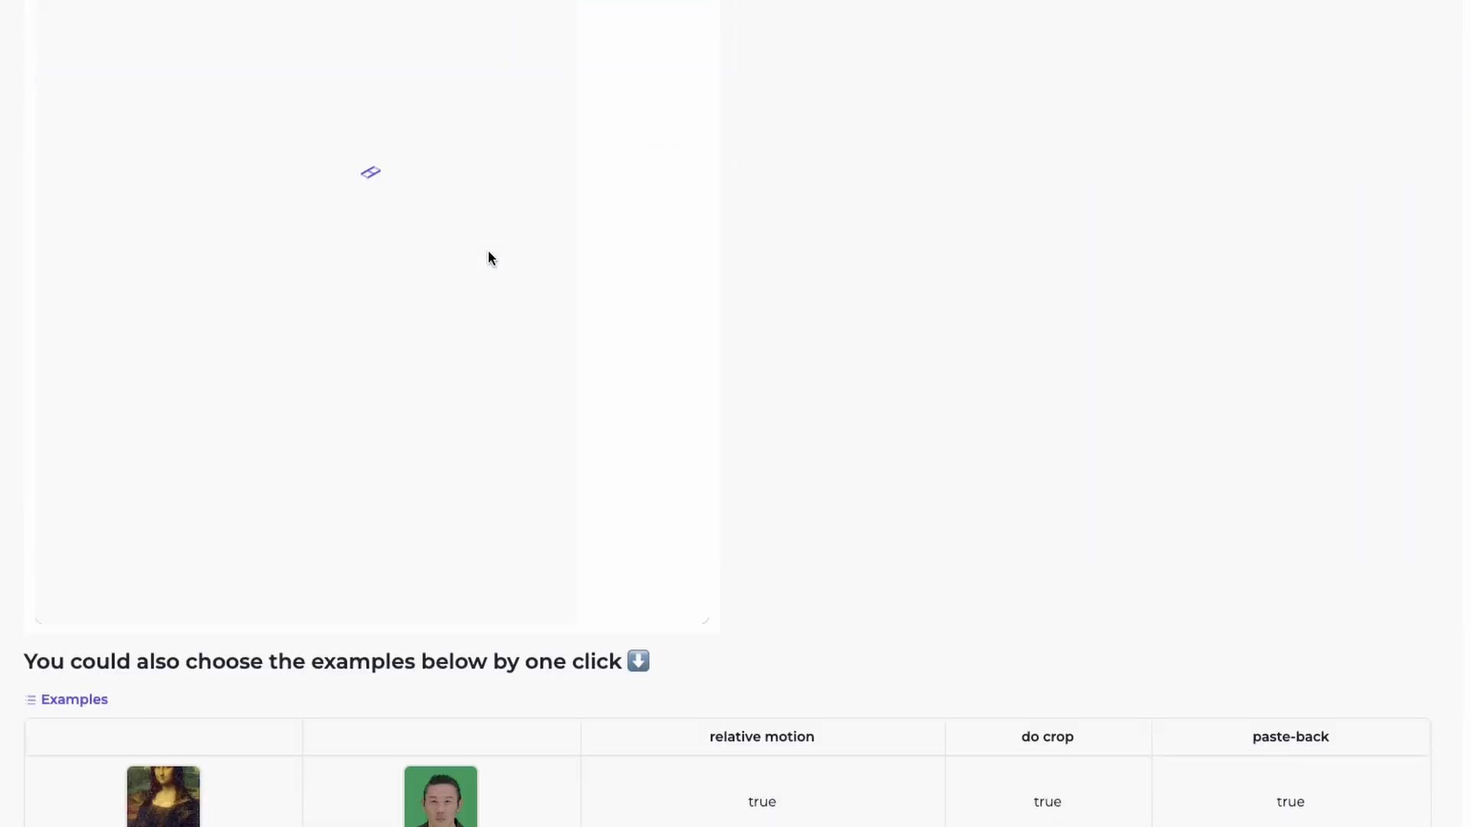
{"action": "scroll", "coordinate": [490, 255], "scroll_direction": "up", "scroll_amount": 8}
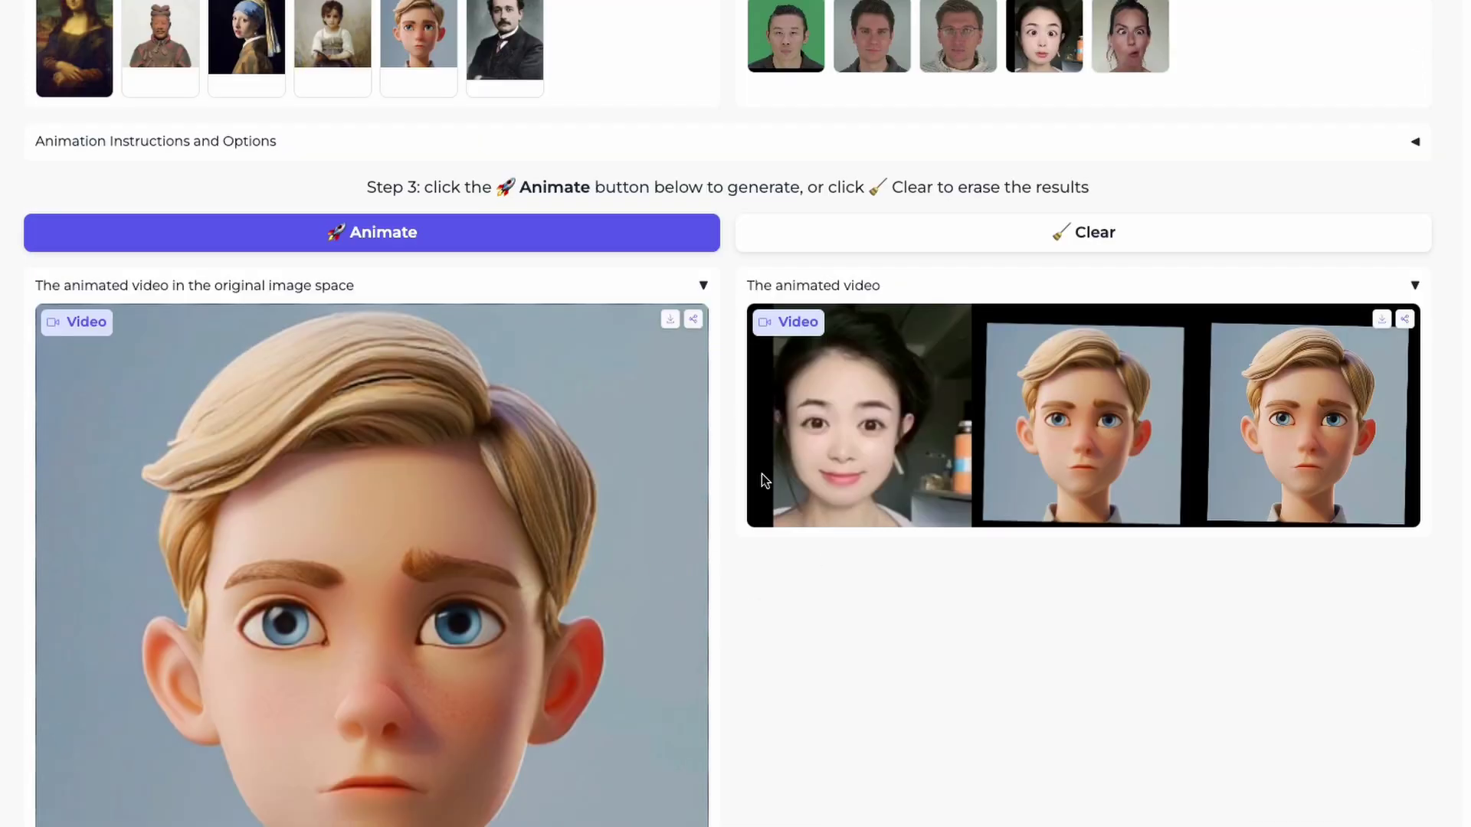
- Play the cartoon boy's side-by-side animated result, then watch the original-image-space video to its end
{"action": "left_click", "coordinate": [775, 503]}
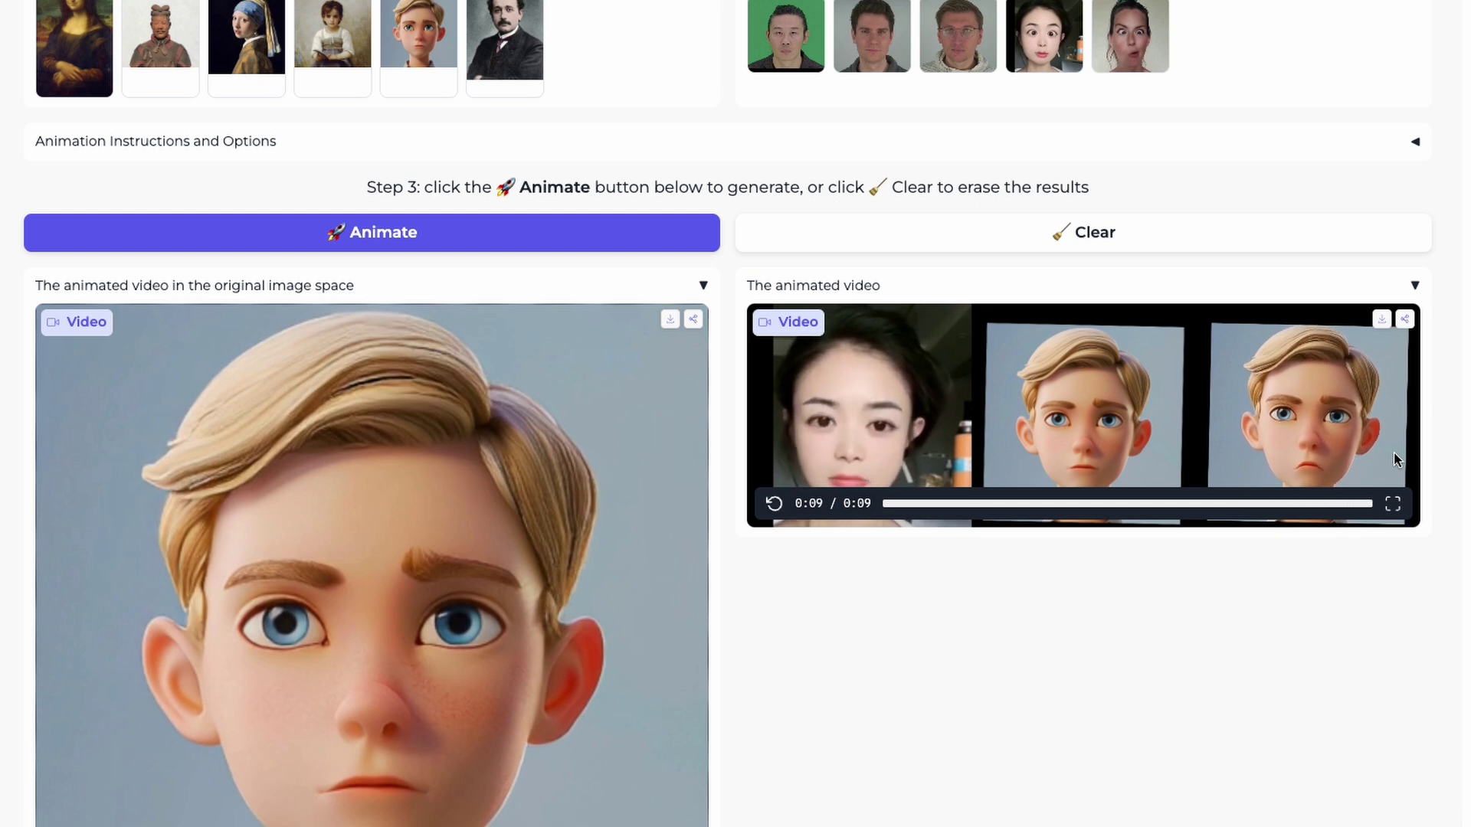
{"action": "scroll", "coordinate": [551, 699], "scroll_direction": "down", "scroll_amount": 7}
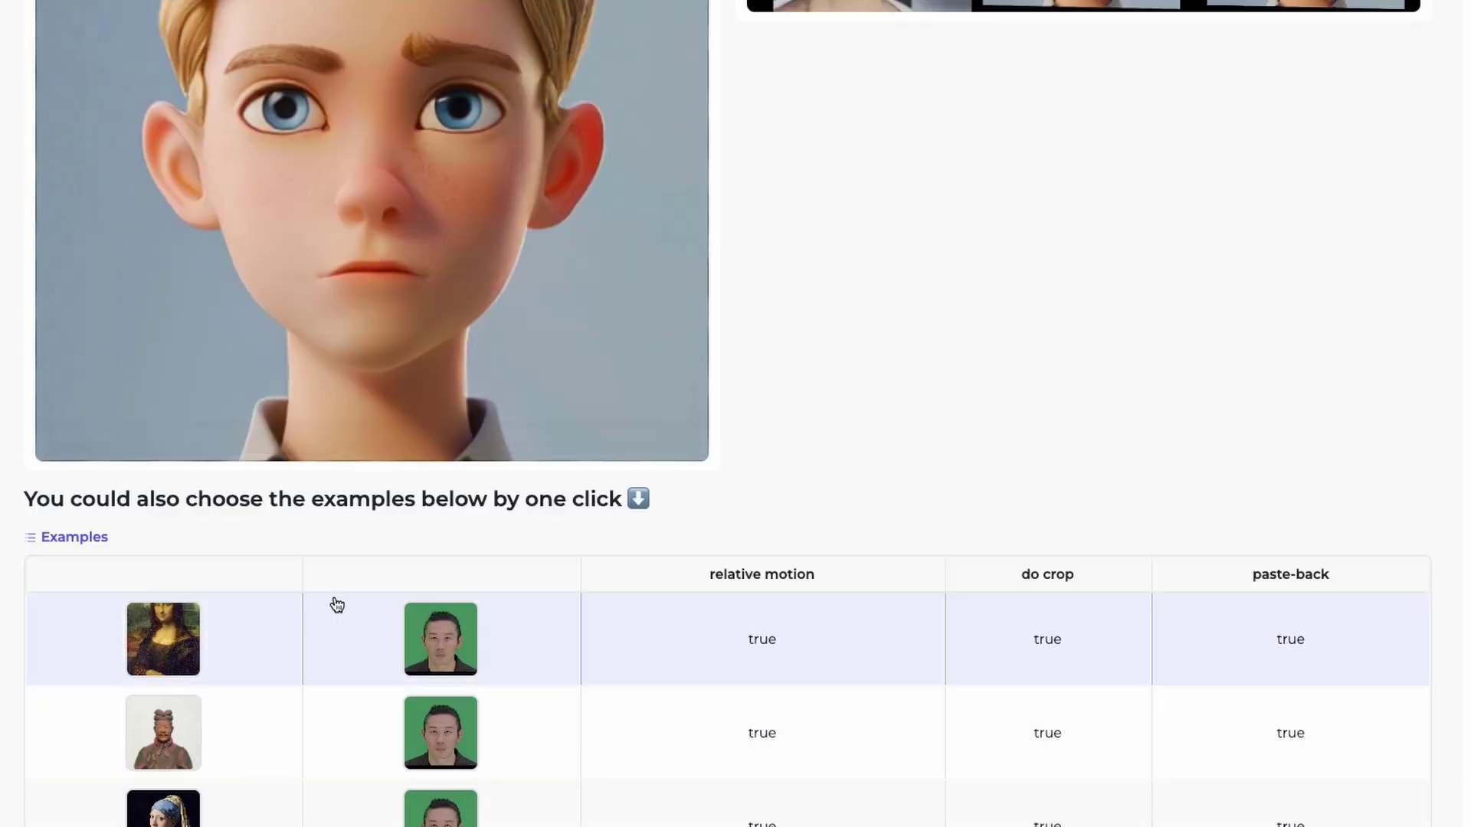
{"action": "scroll", "coordinate": [312, 517], "scroll_direction": "up", "scroll_amount": 3}
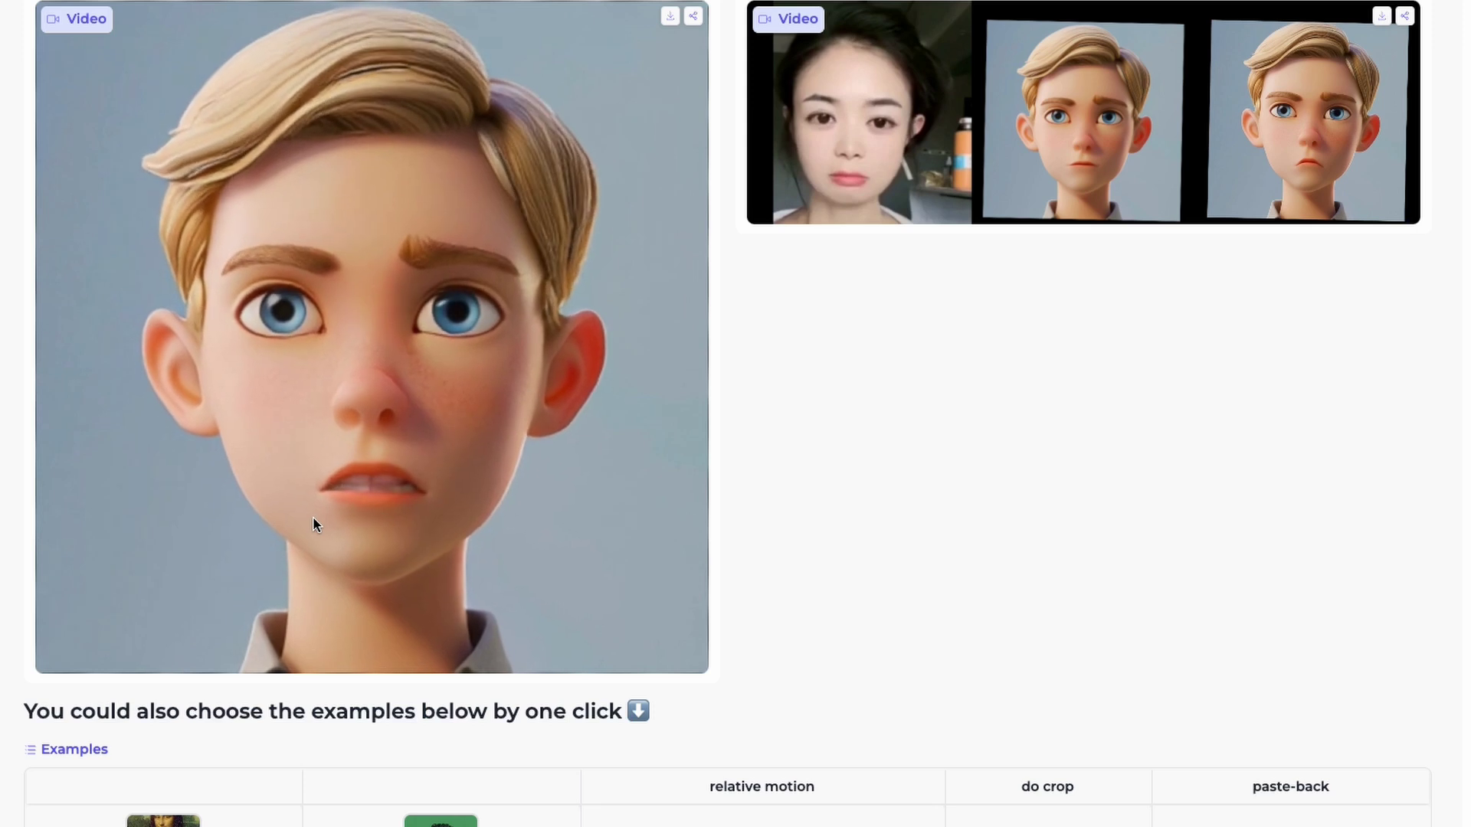
{"action": "scroll", "coordinate": [322, 535], "scroll_direction": "up", "scroll_amount": 3}
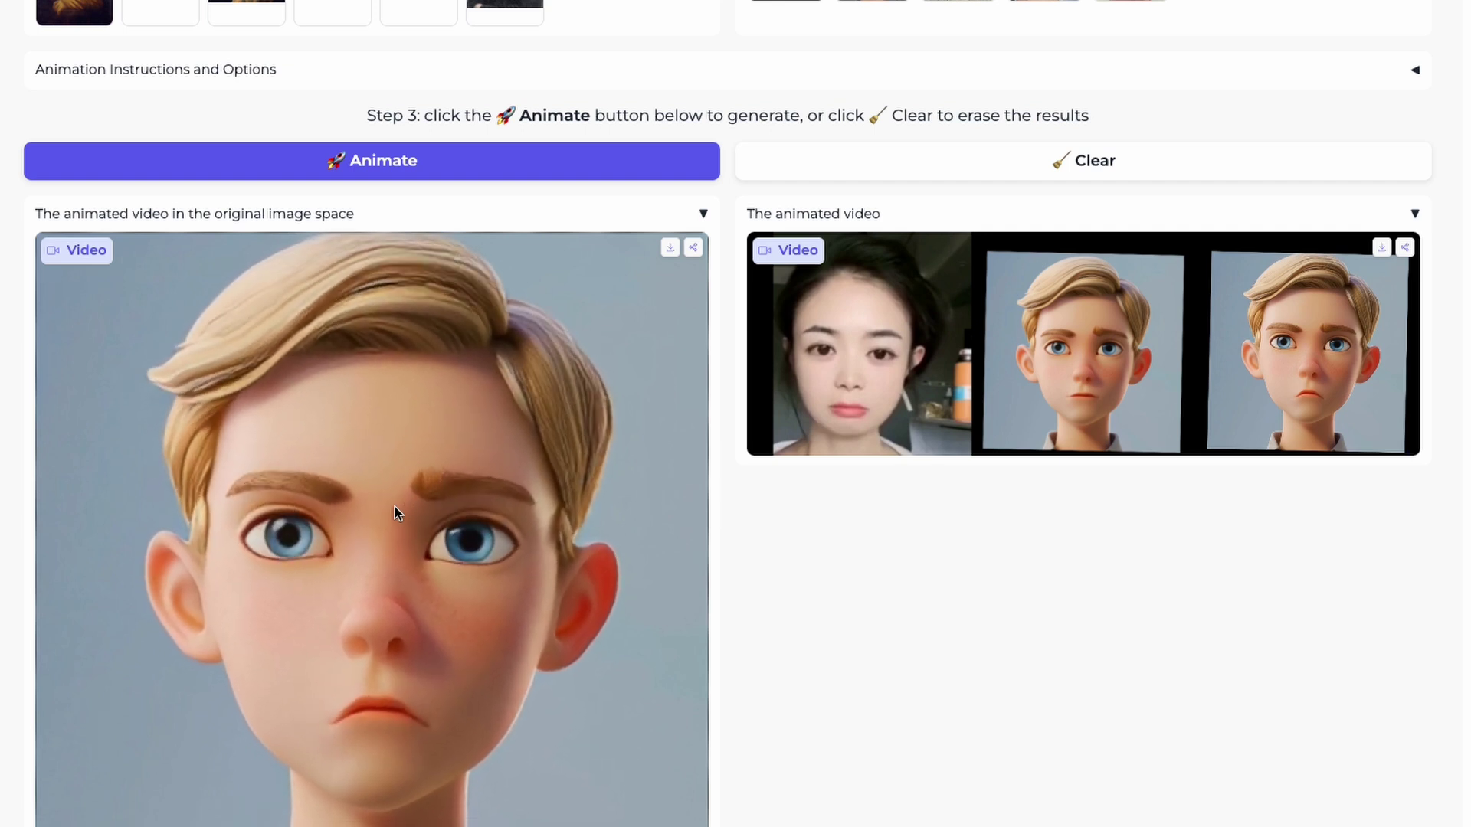
{"action": "scroll", "coordinate": [383, 498], "scroll_direction": "up", "scroll_amount": 10}
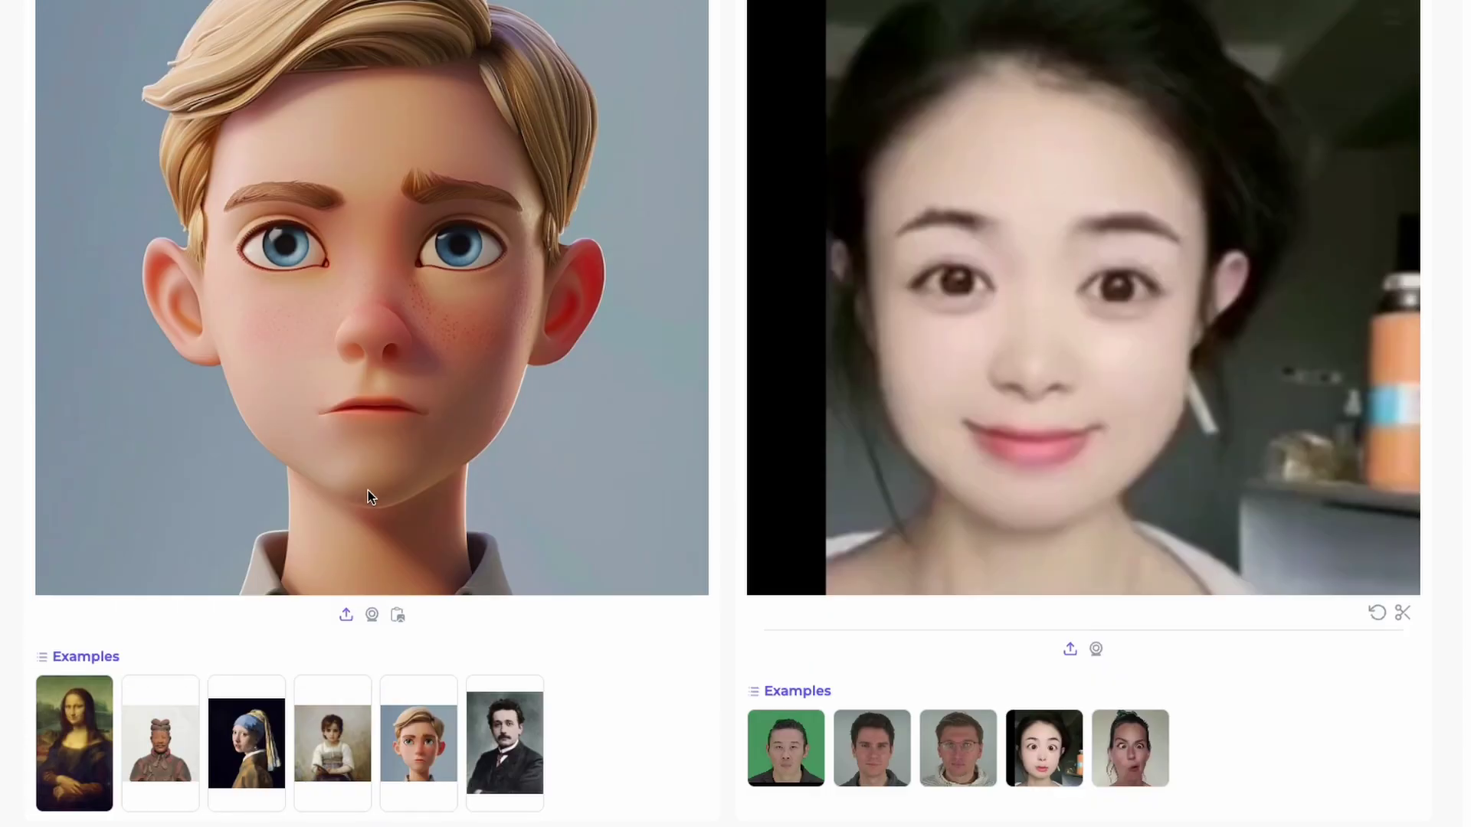
{"action": "scroll", "coordinate": [356, 518], "scroll_direction": "down", "scroll_amount": 14}
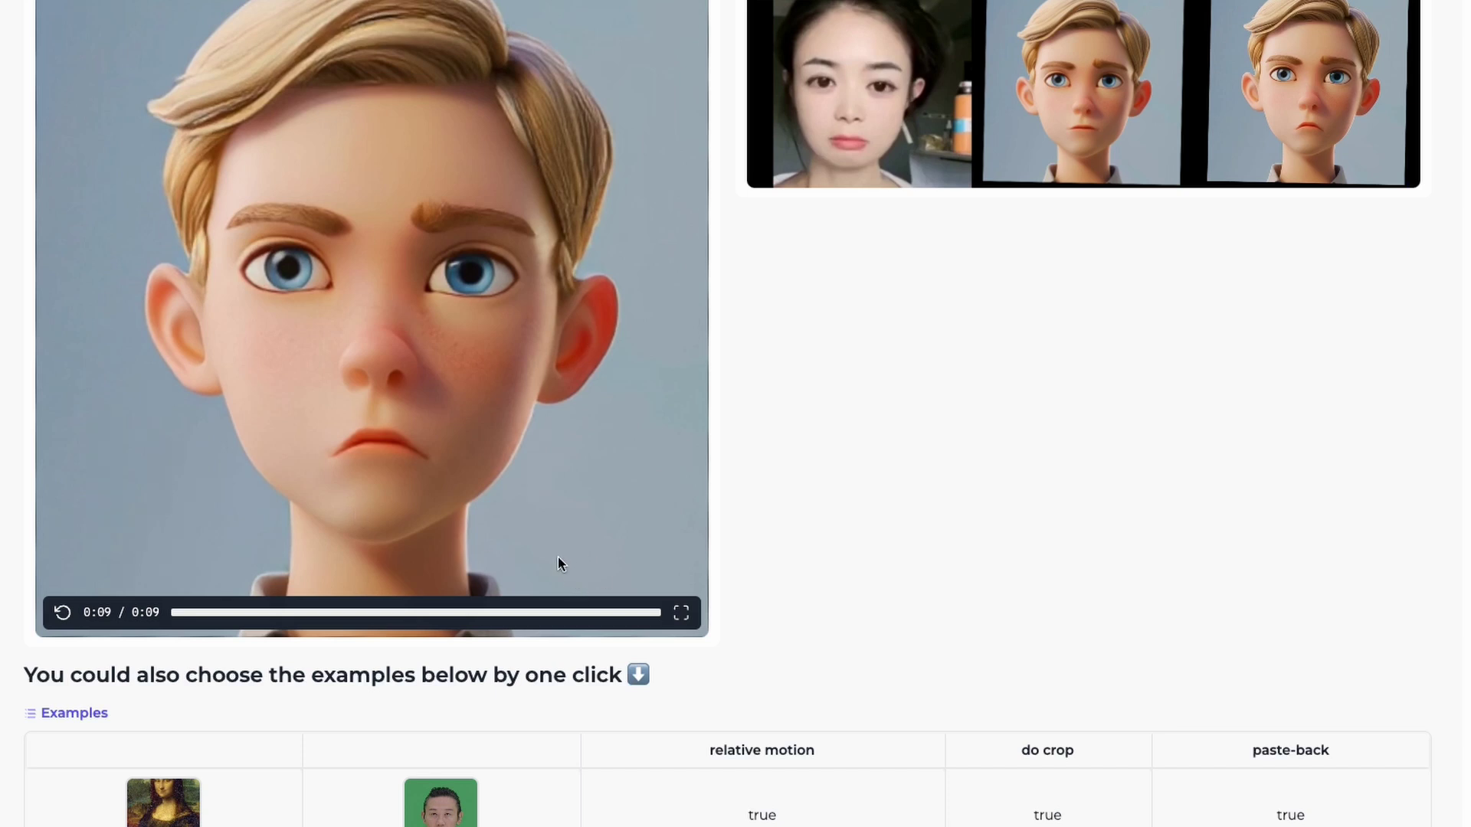
{"action": "scroll", "coordinate": [558, 564], "scroll_direction": "up", "scroll_amount": 3}
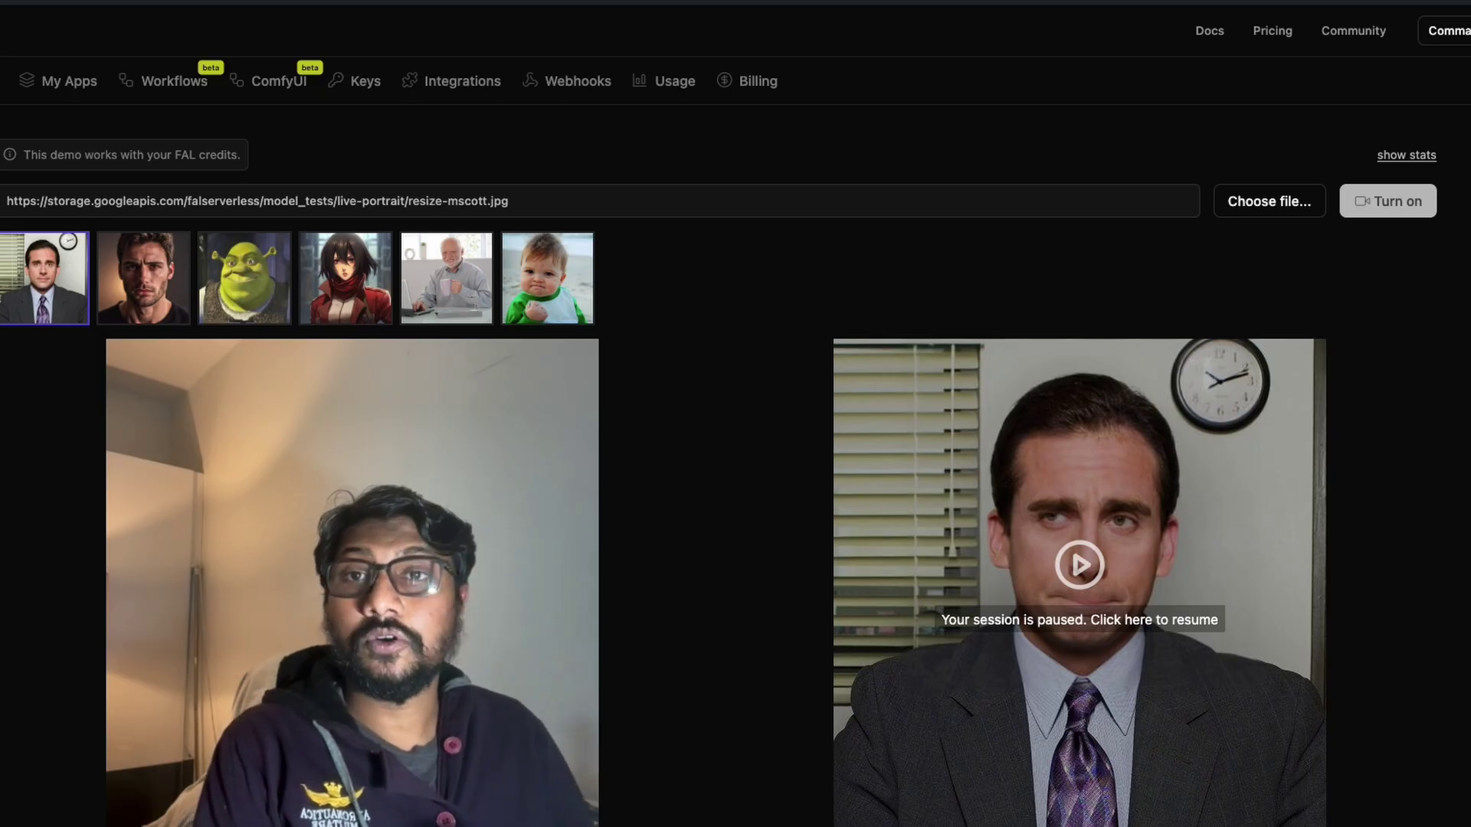
{"action": "left_click", "coordinate": [1392, 203]}
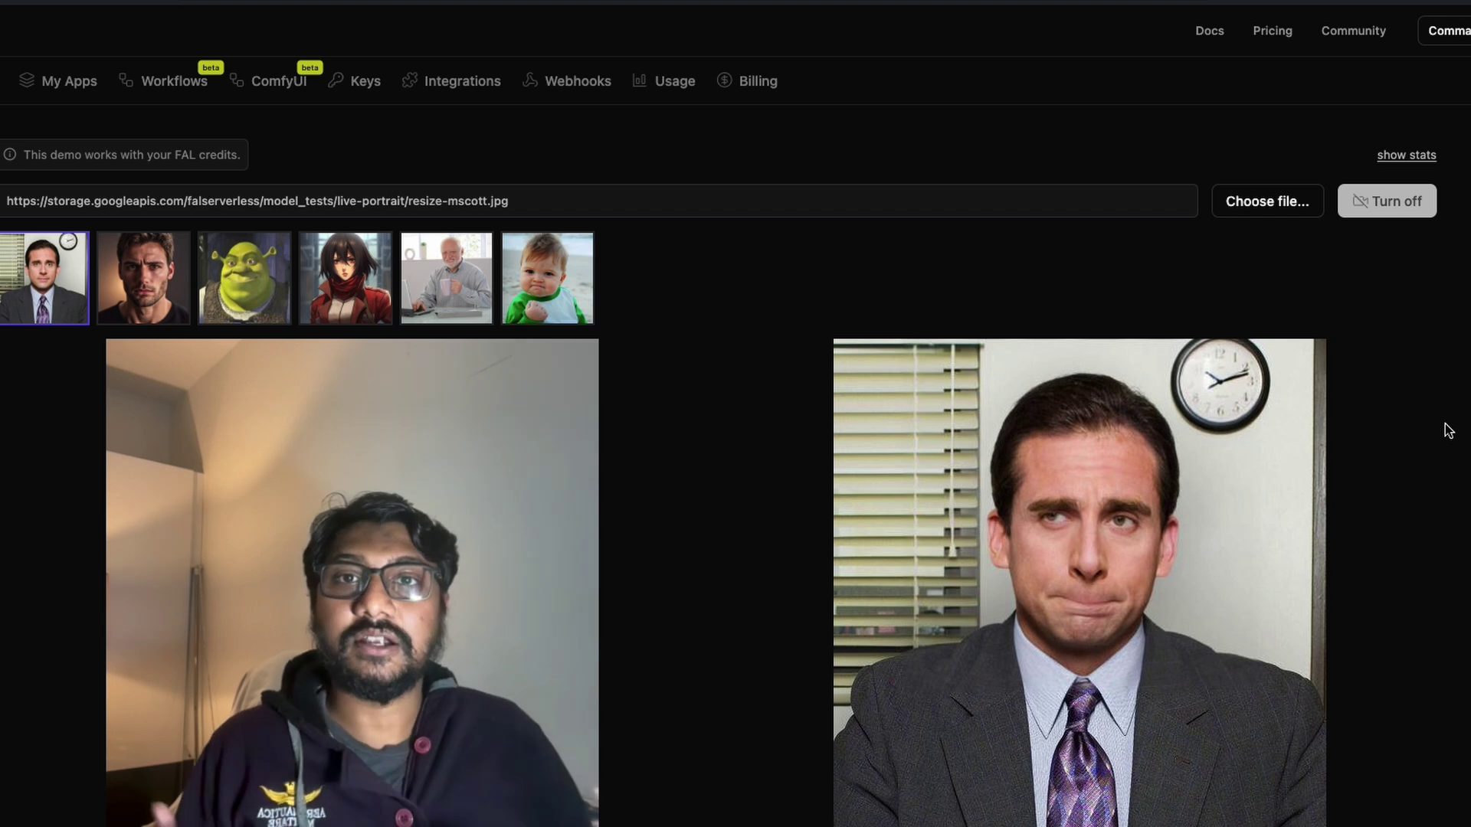